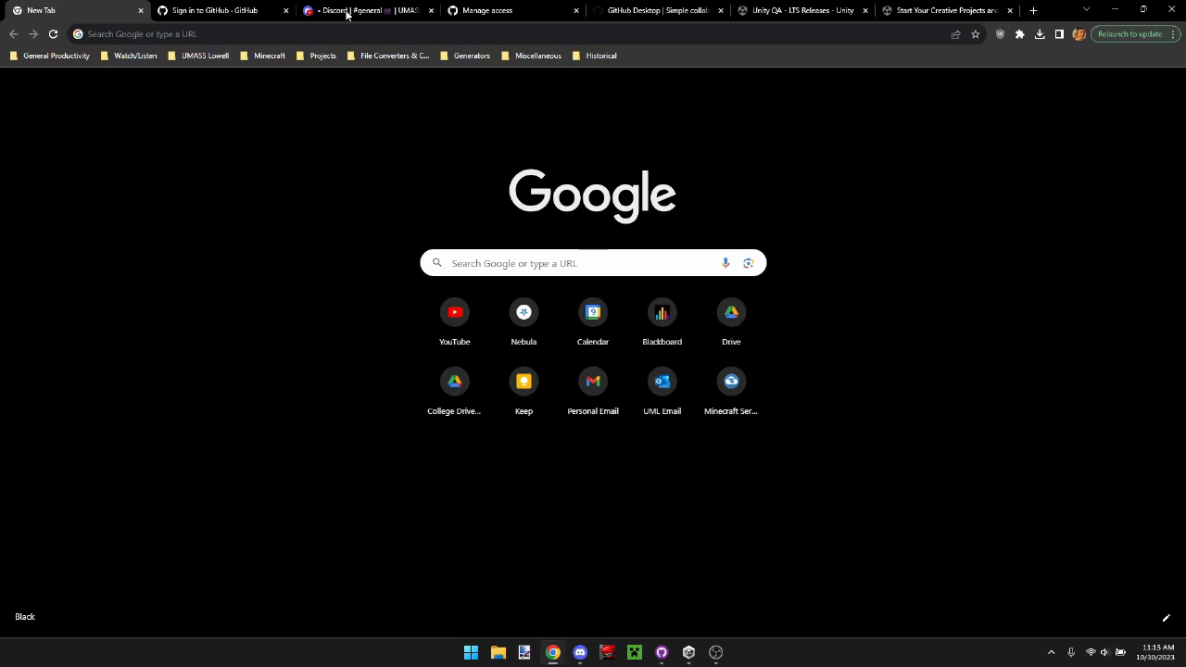
- Review the open GitHub sign-in, Discord, Game-1 collaborator, GitHub Desktop download, Unity LTS release 2022.3.10f1 and Unity download pages
{"action": "left_click", "coordinate": [211, 10]}
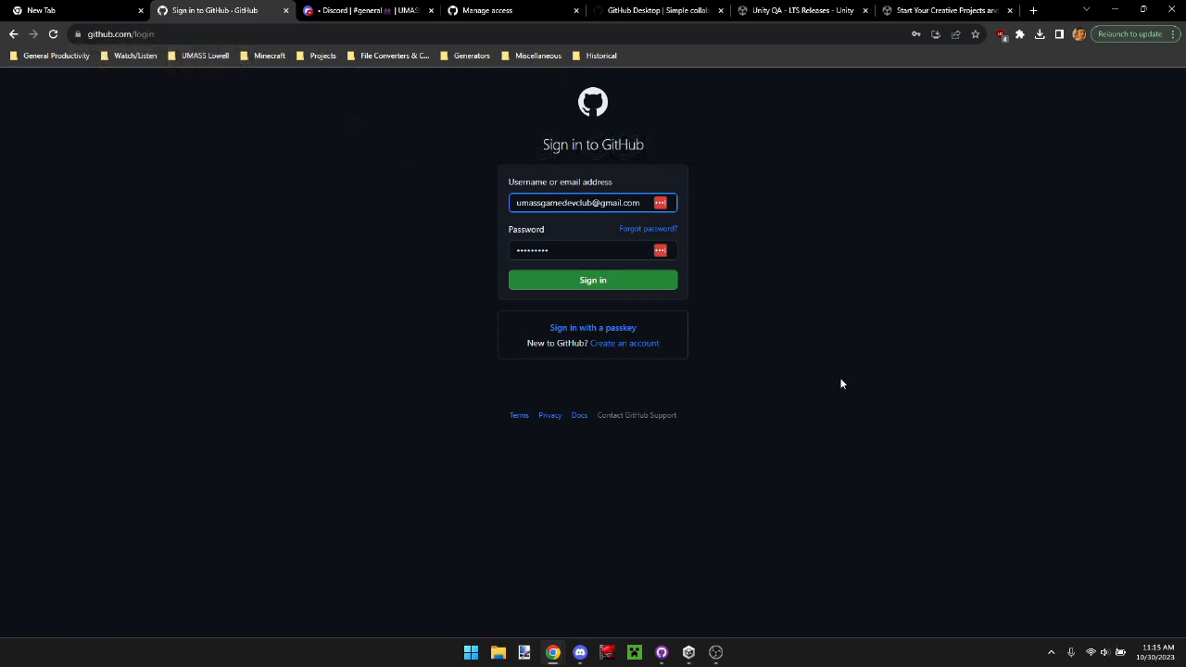
{"action": "left_click", "coordinate": [371, 11]}
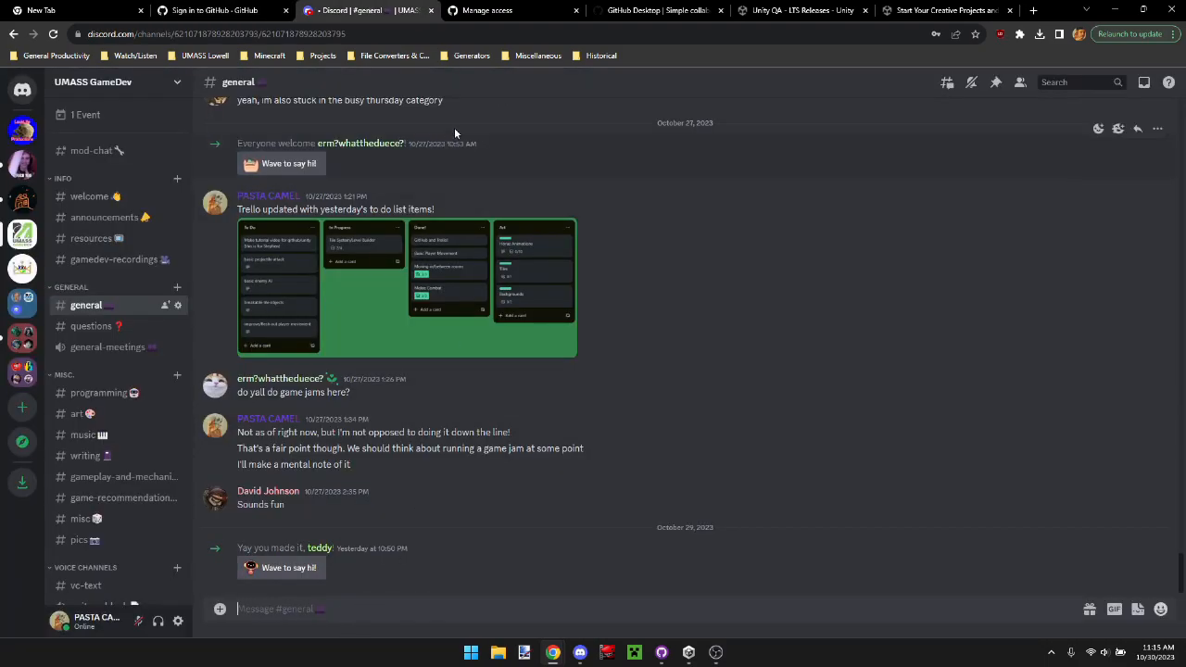
{"action": "left_click", "coordinate": [500, 10]}
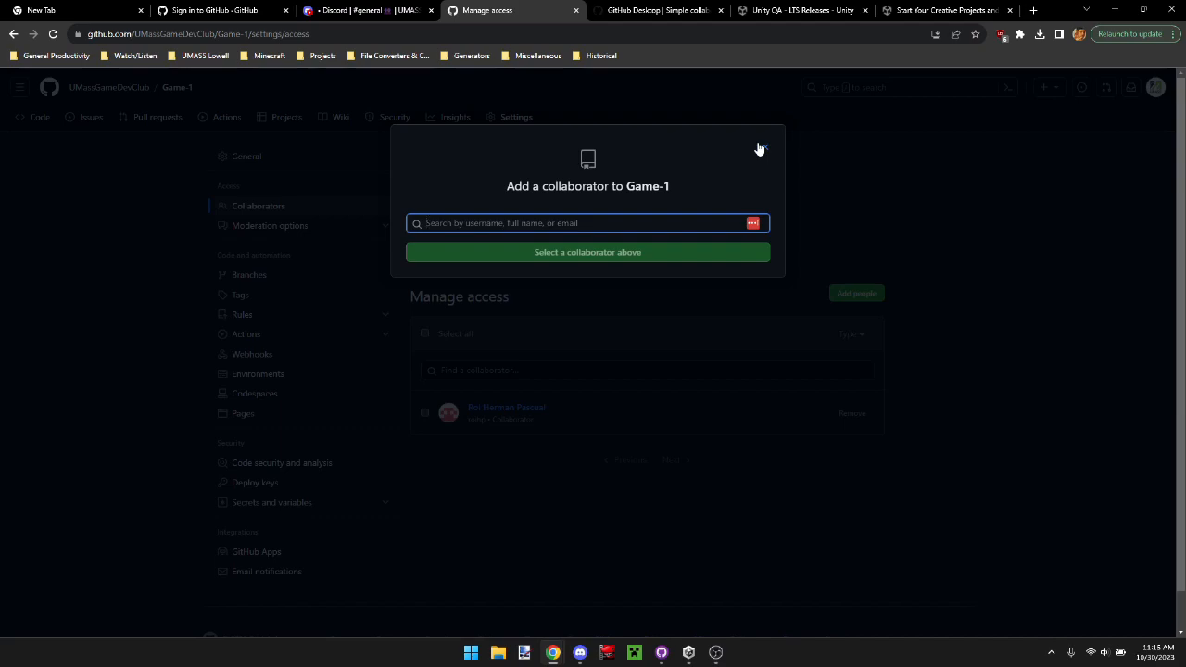
{"action": "left_click", "coordinate": [636, 10]}
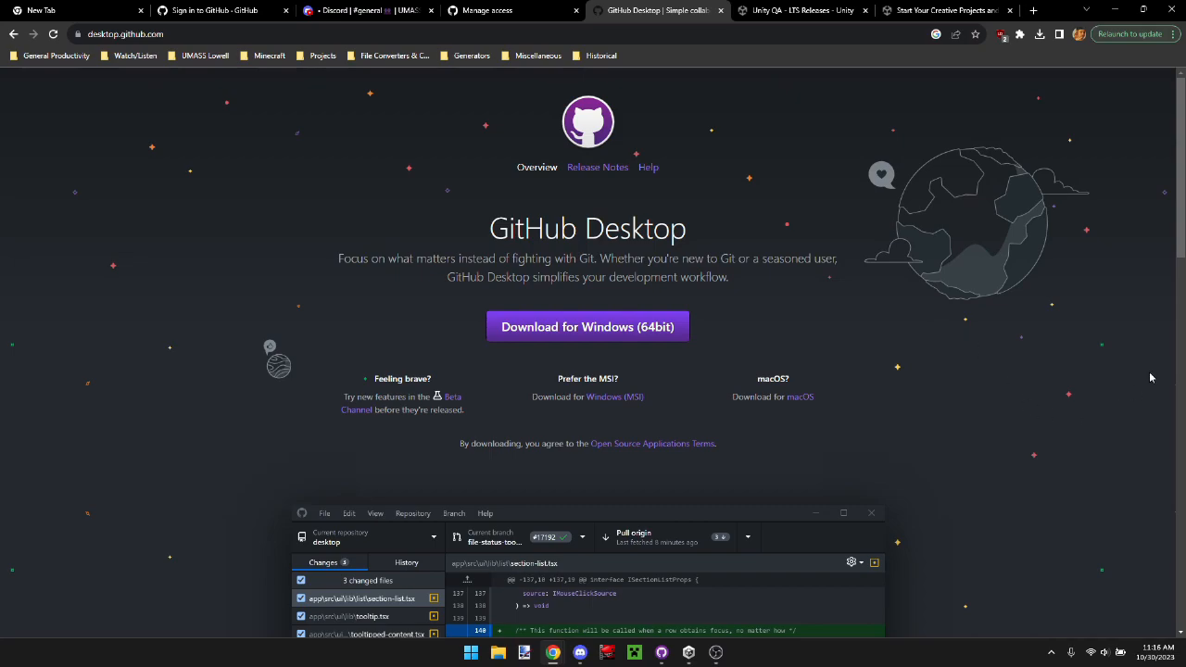
{"action": "left_click", "coordinate": [797, 10]}
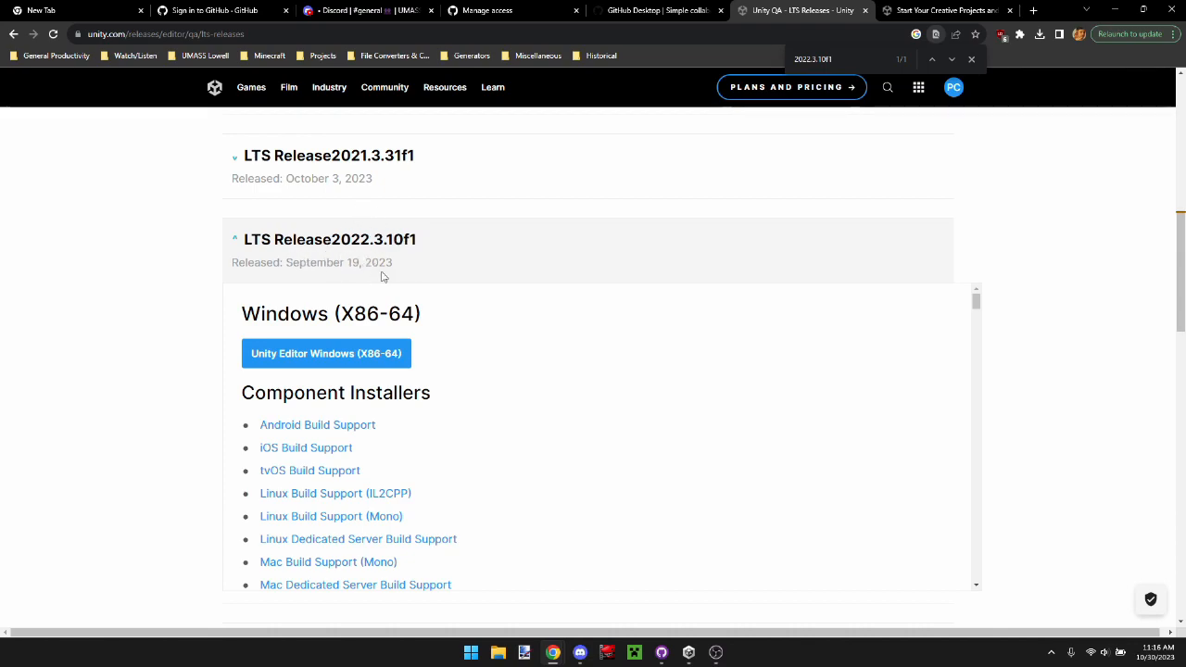
{"action": "left_click", "coordinate": [933, 8]}
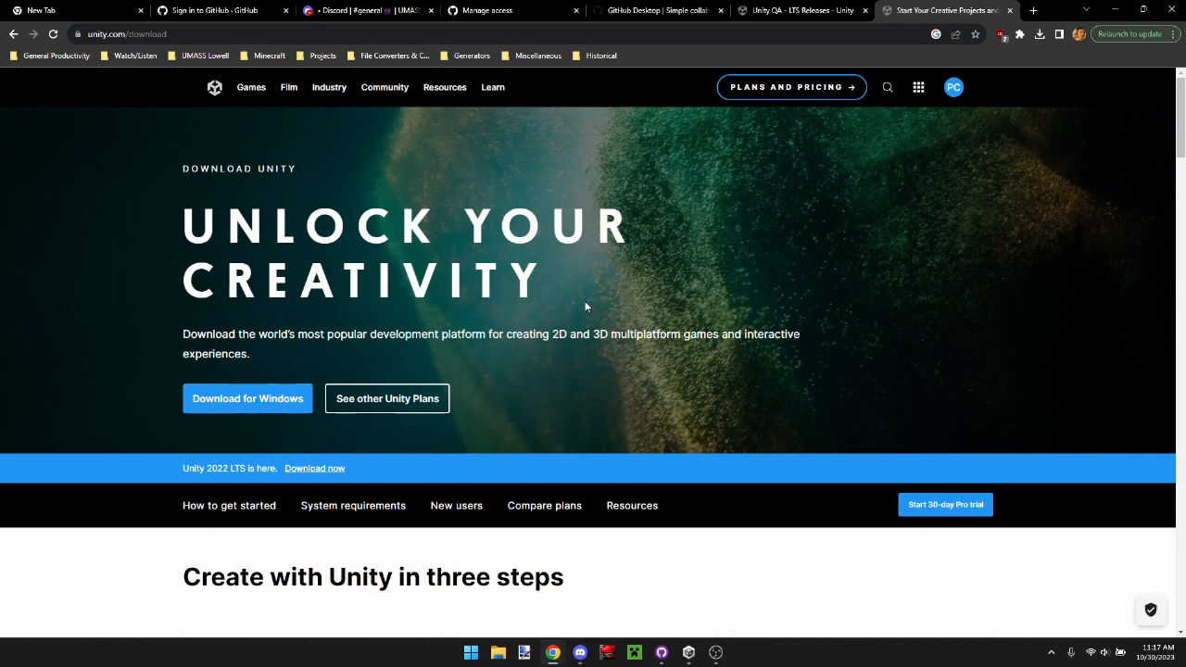
{"action": "left_click", "coordinate": [500, 10]}
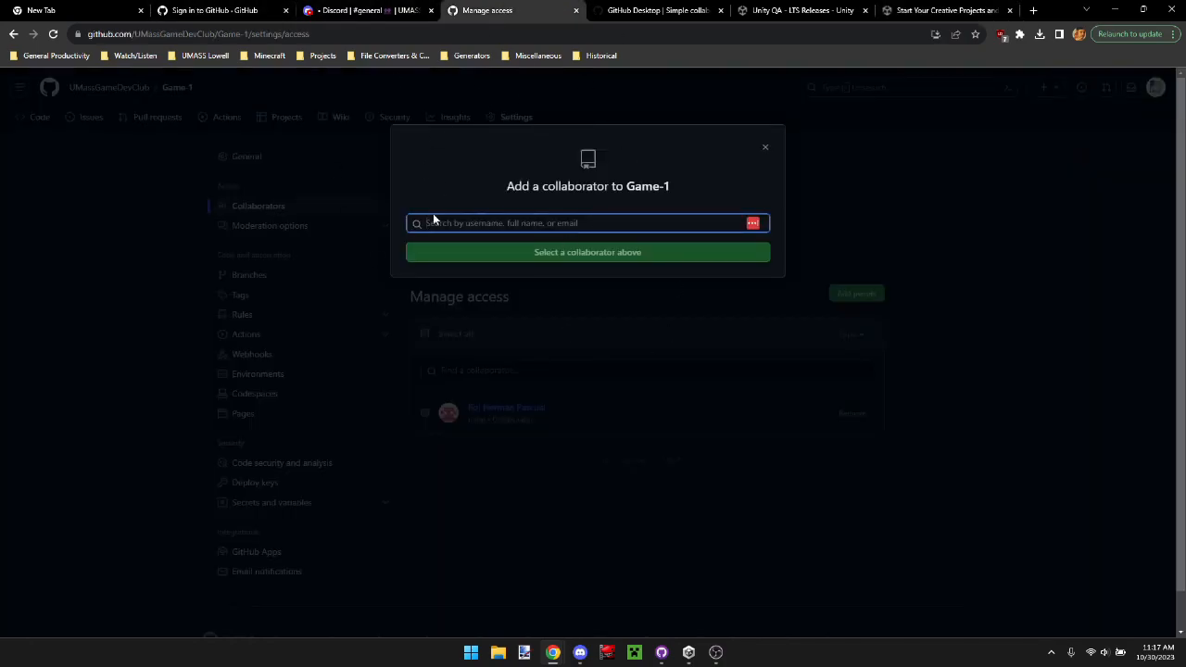
- Switch to GitHub Desktop, check that Game-1 is the current repository, and fetch its origin
{"action": "mouse_move", "coordinate": [660, 652]}
{"action": "left_click", "coordinate": [669, 595]}
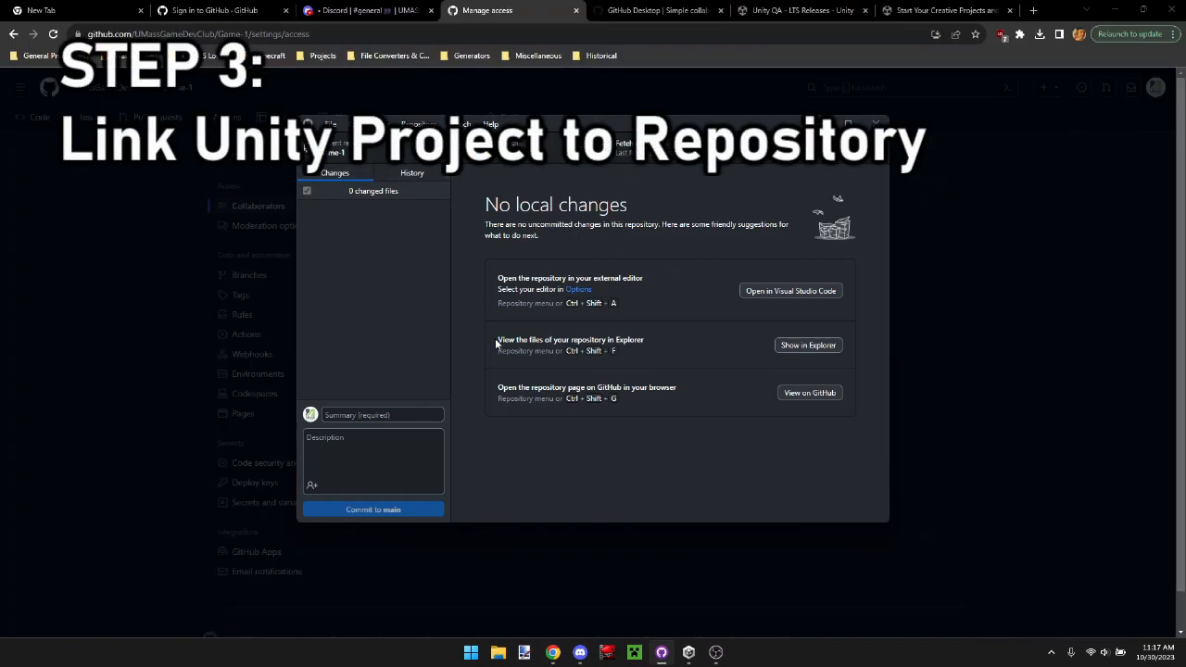
{"action": "left_click", "coordinate": [404, 154]}
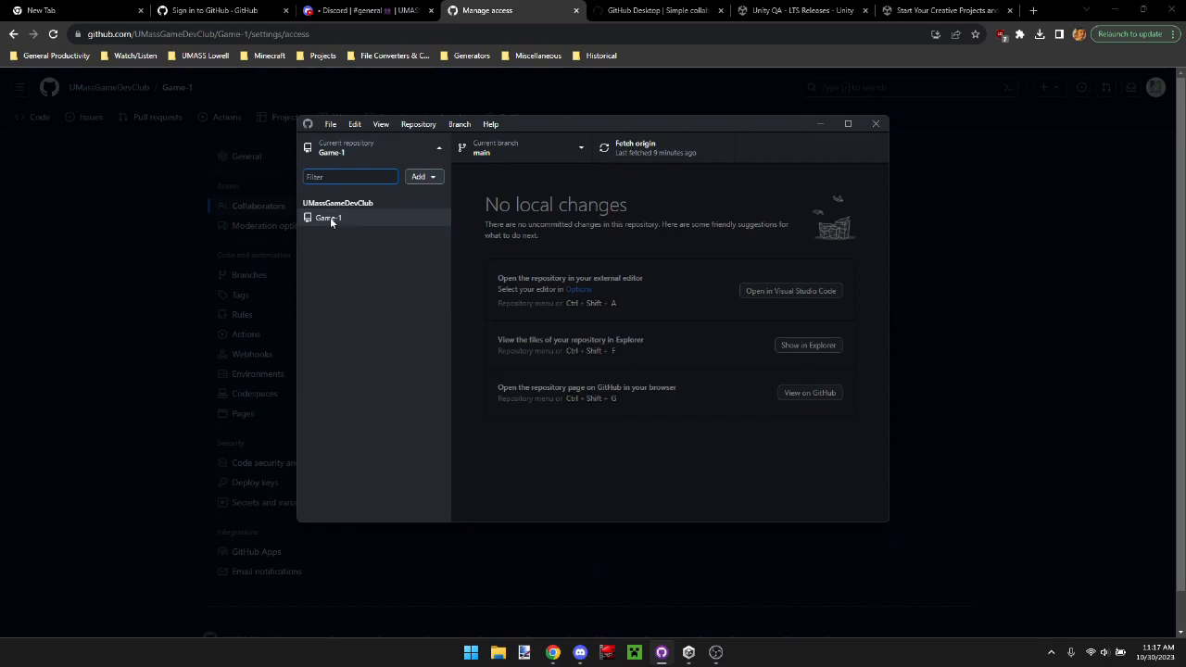
{"action": "left_click", "coordinate": [391, 159]}
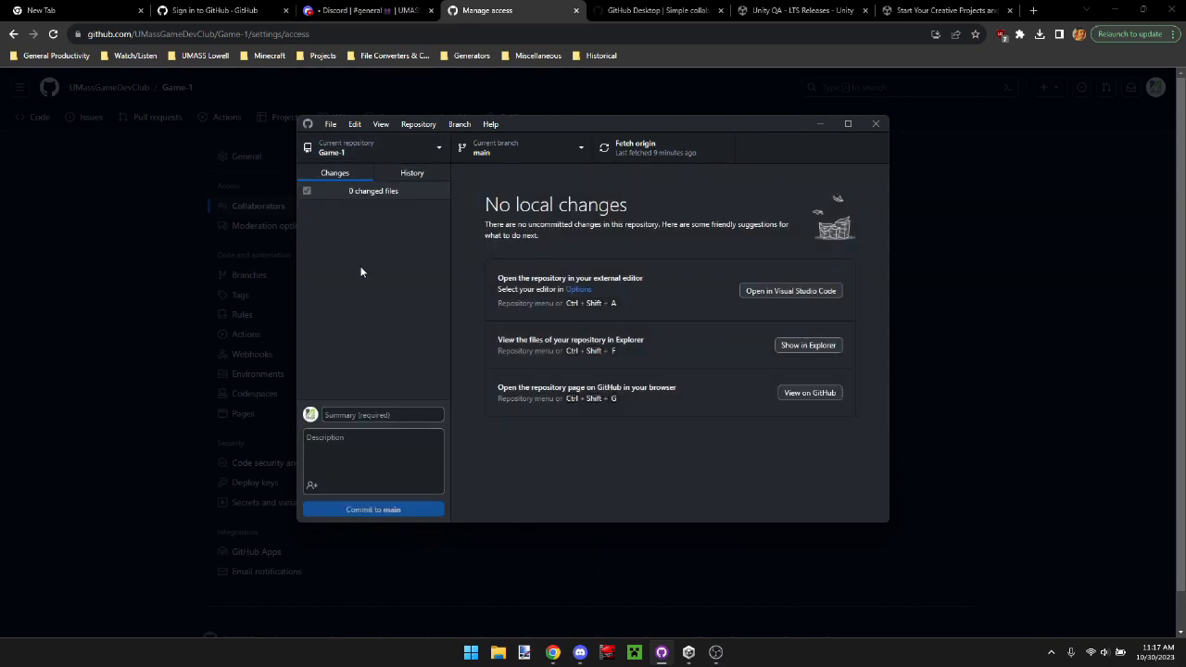
{"action": "left_click", "coordinate": [673, 139]}
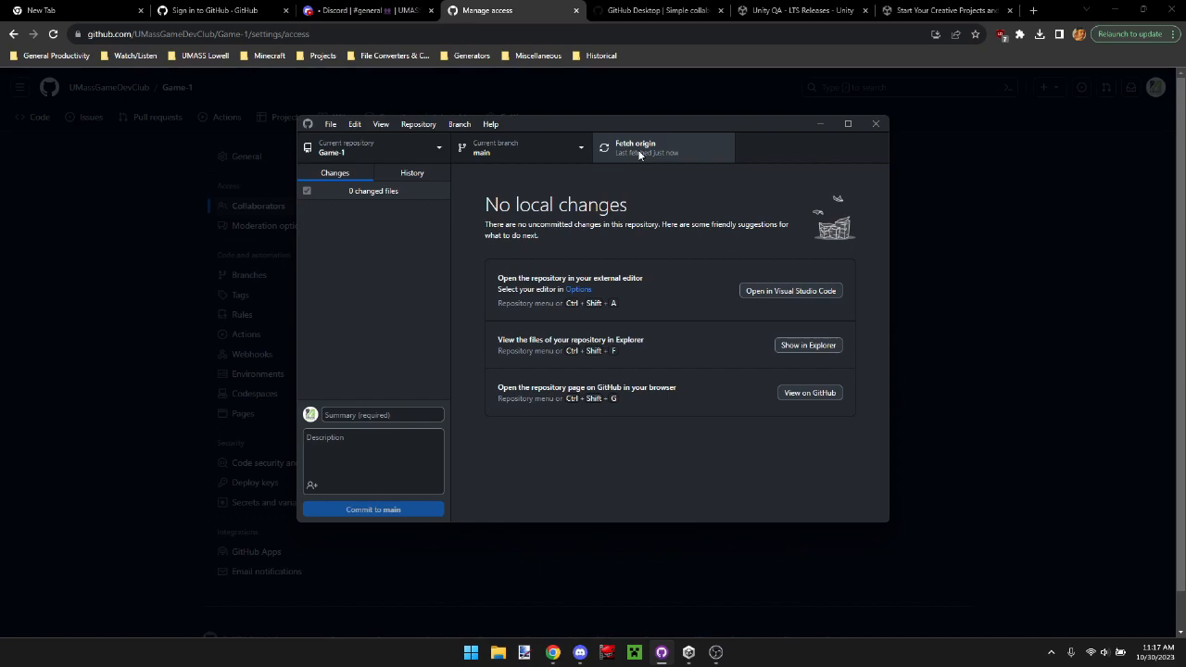
- In Unity Hub, start adding a project from disk, select the Game-1 folder under Documents\GitHub, and cancel the selection
{"action": "mouse_move", "coordinate": [688, 652]}
{"action": "left_click", "coordinate": [694, 584]}
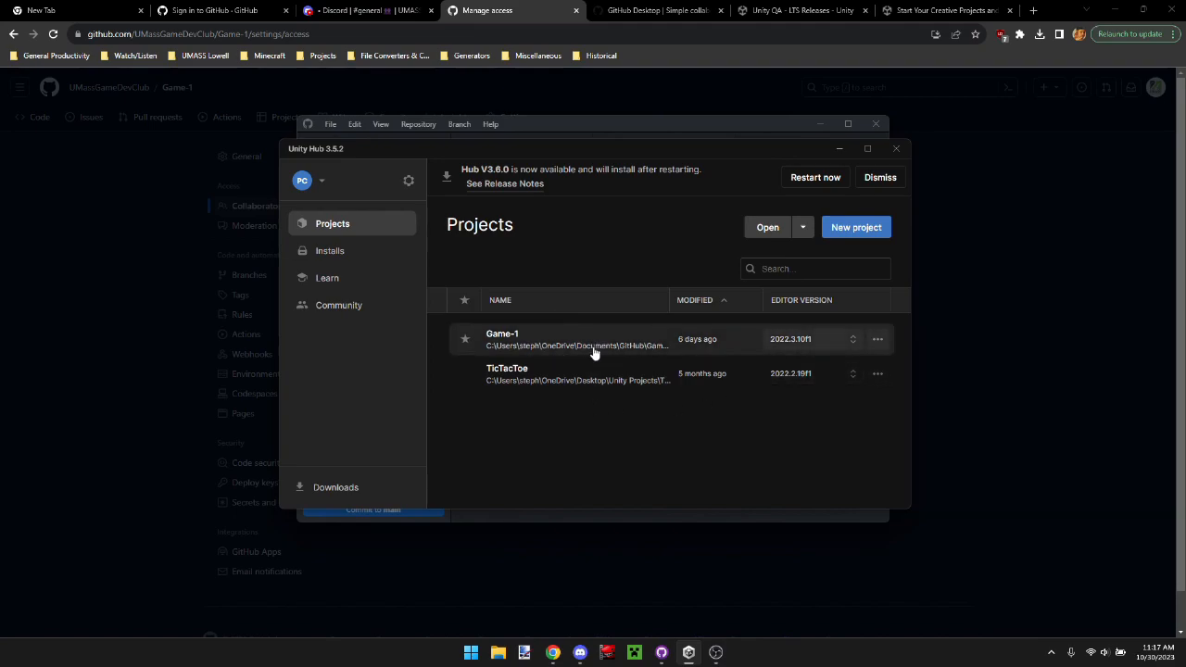
{"action": "left_click", "coordinate": [803, 232]}
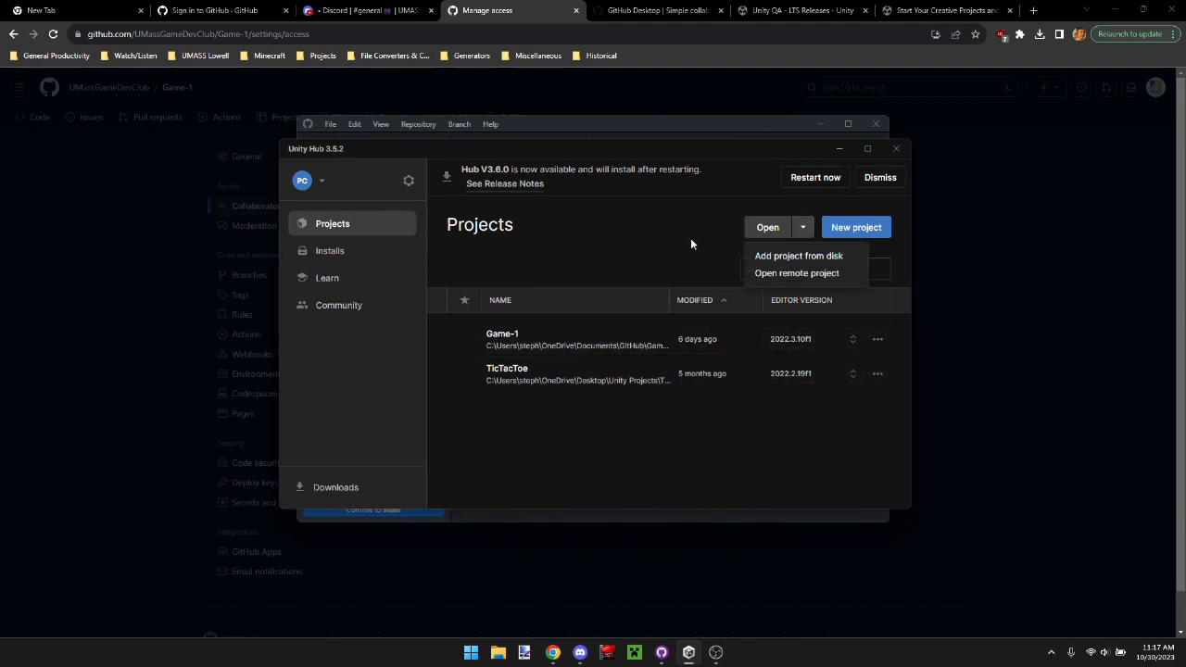
{"action": "left_click", "coordinate": [787, 261]}
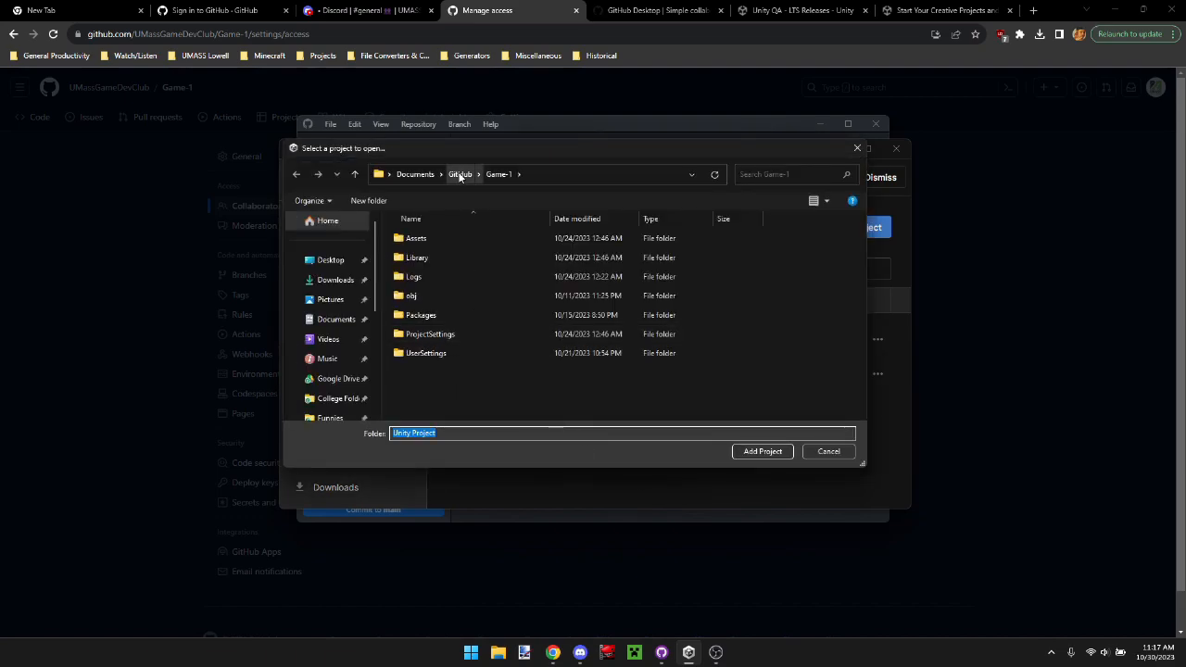
{"action": "left_click", "coordinate": [414, 174]}
{"action": "left_click", "coordinate": [336, 321]}
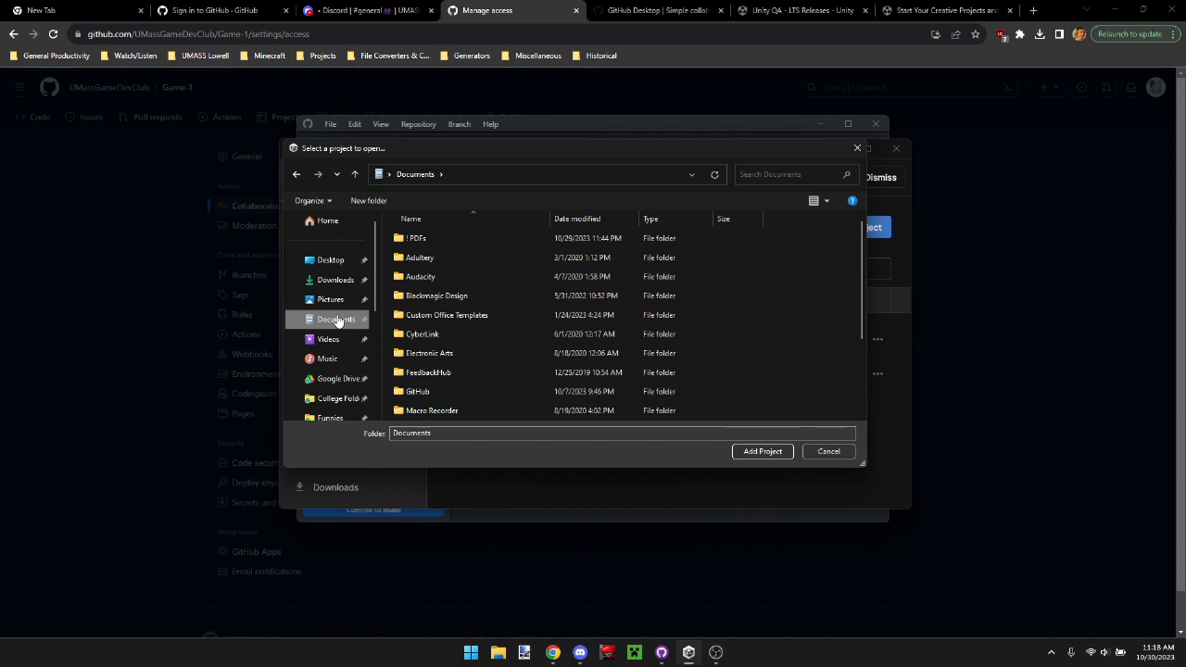
{"action": "scroll", "coordinate": [429, 352], "scroll_direction": "down", "scroll_amount": 1}
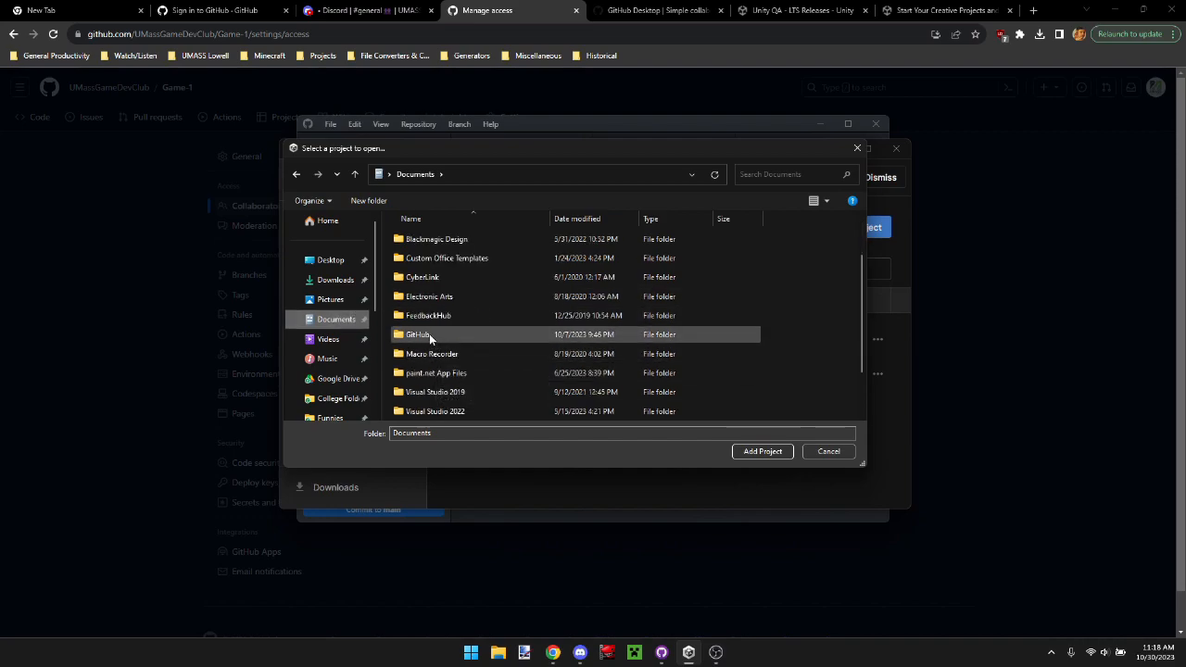
{"action": "left_click", "coordinate": [429, 338]}
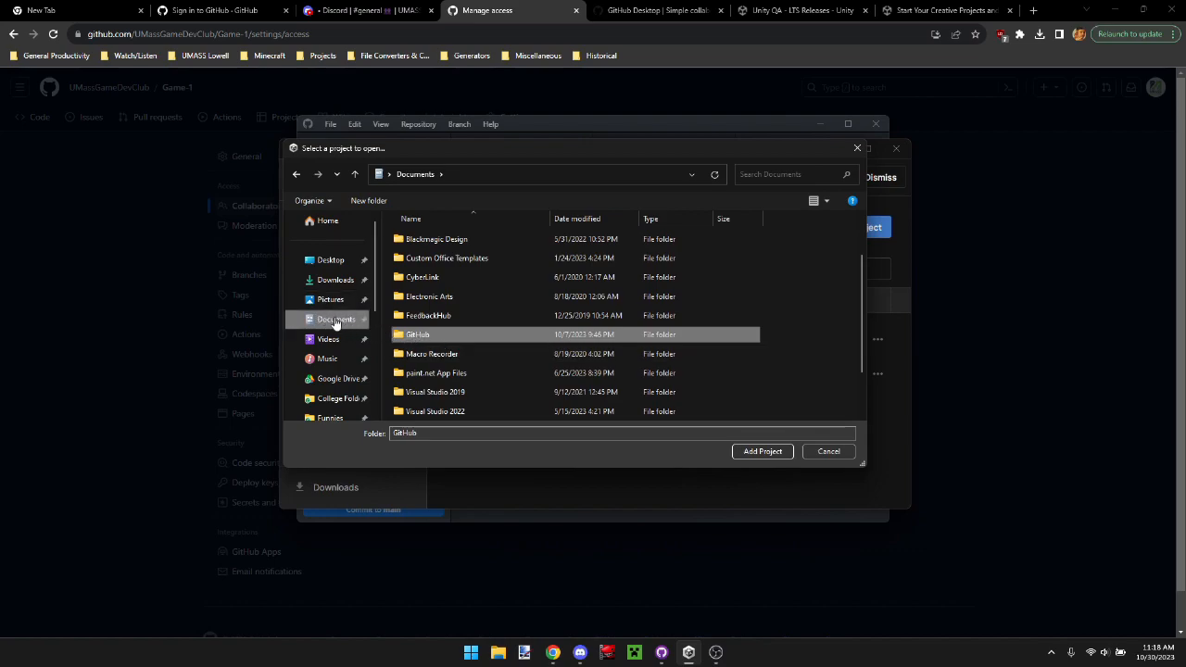
{"action": "double_click", "coordinate": [420, 338]}
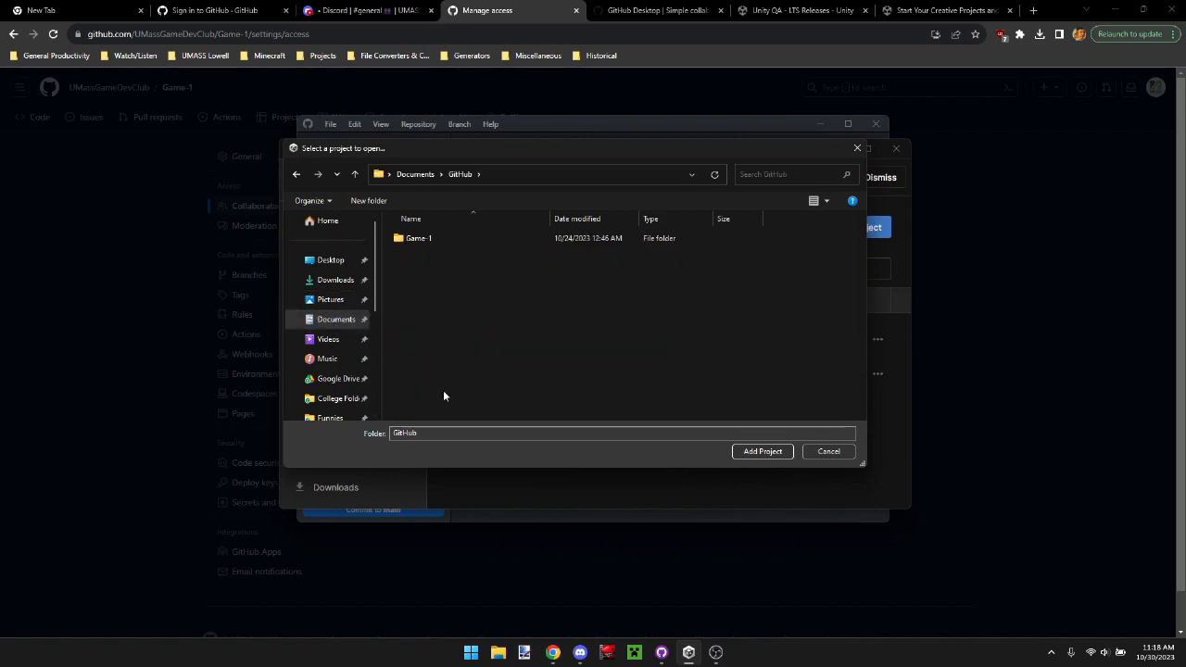
{"action": "left_click", "coordinate": [429, 242]}
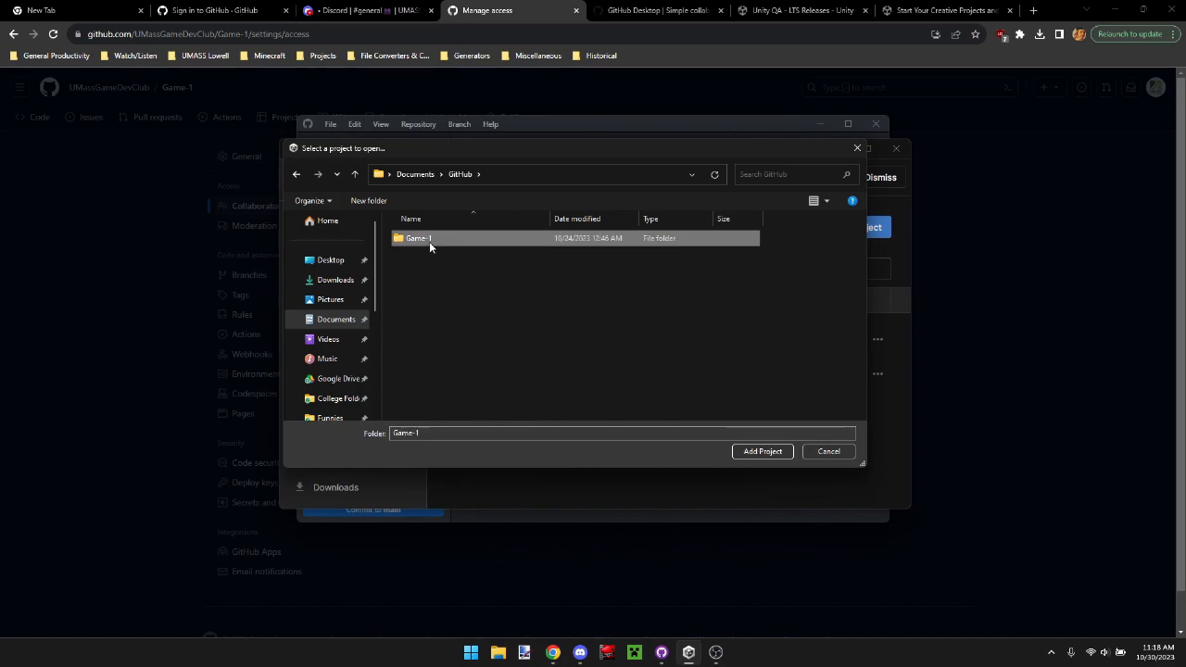
{"action": "left_click", "coordinate": [826, 456]}
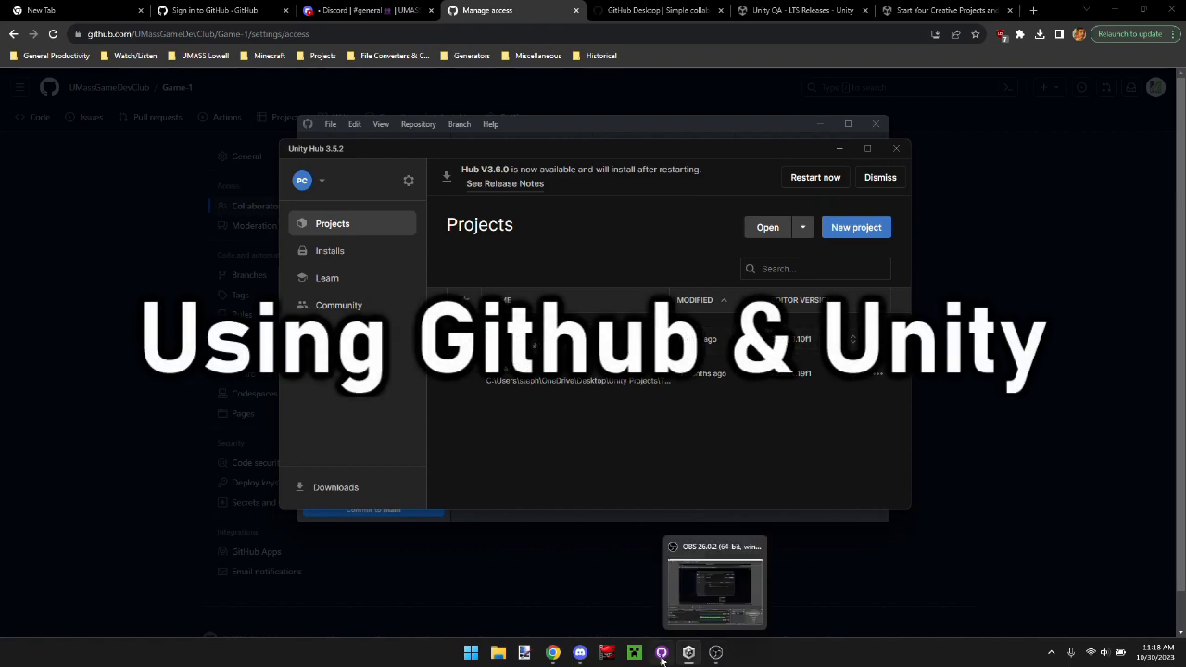
- Switch to GitHub Desktop, fetch origin for the Game-1 repository, and review its commit history
{"action": "left_click", "coordinate": [660, 588]}
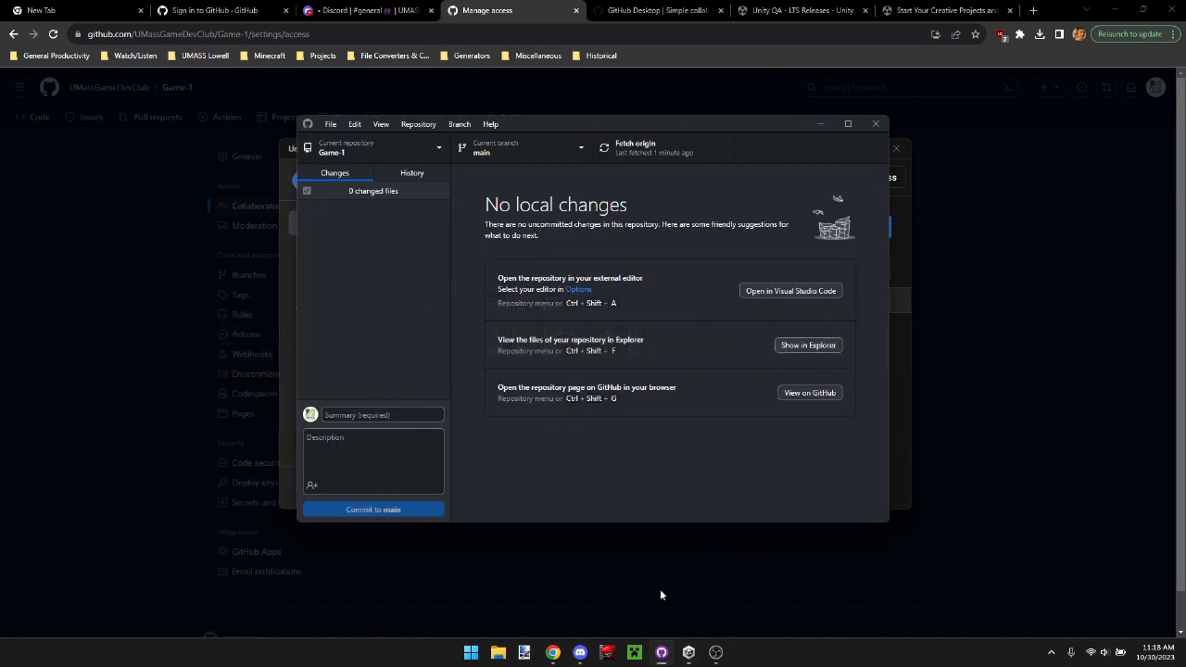
{"action": "left_click", "coordinate": [645, 162]}
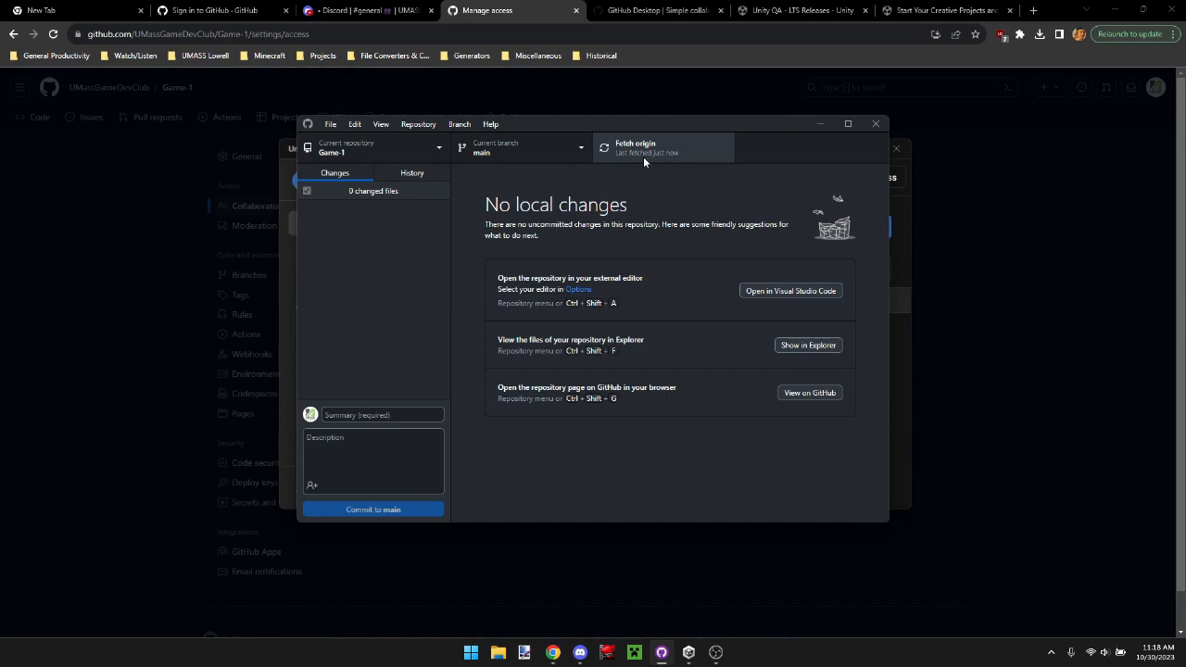
{"action": "left_click", "coordinate": [405, 173]}
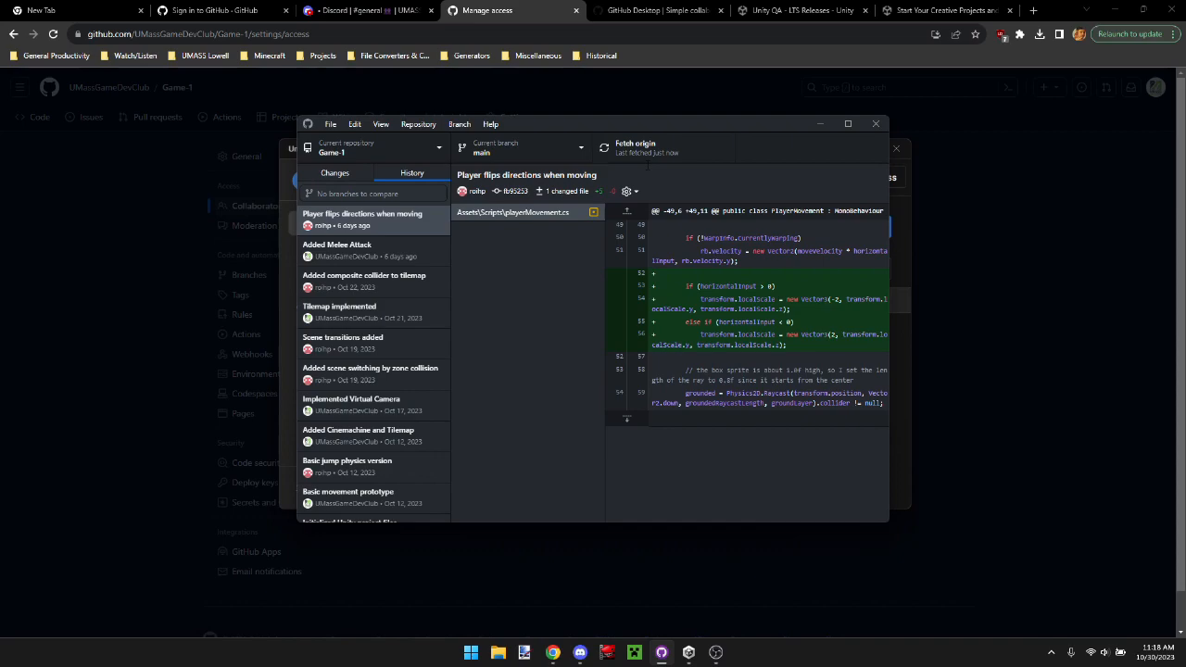
{"action": "left_click", "coordinate": [621, 148]}
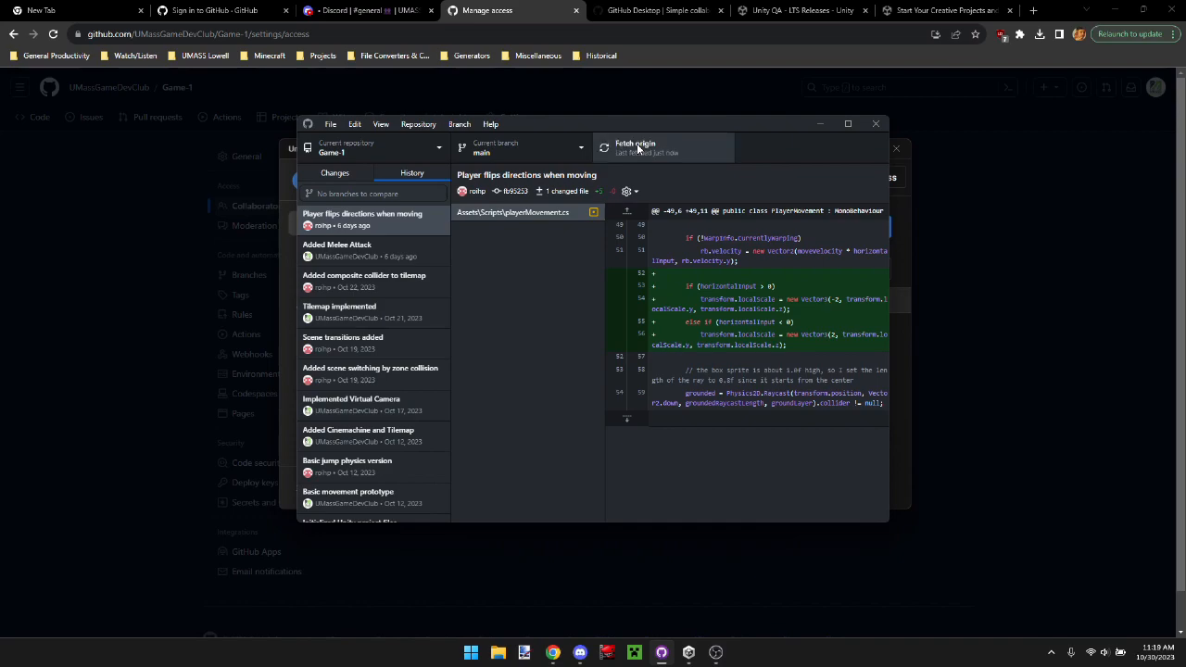
{"action": "left_click", "coordinate": [359, 176]}
- Switch to Unity Hub and open the Game-1 project in the editor
{"action": "mouse_move", "coordinate": [688, 658]}
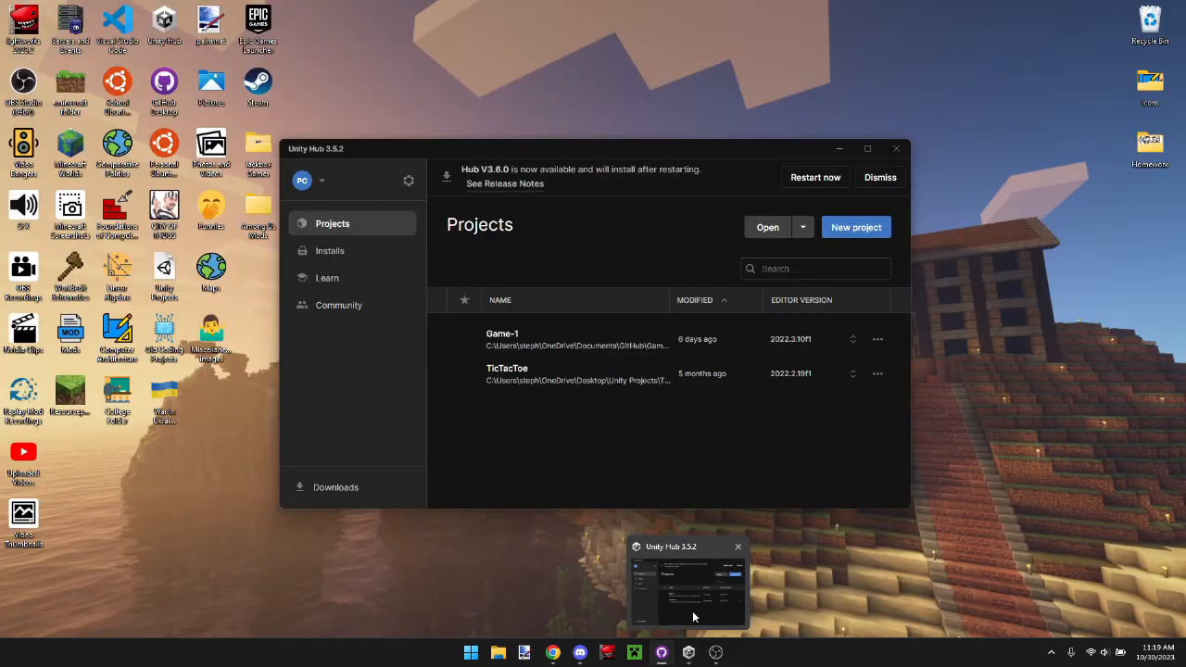
{"action": "left_click", "coordinate": [692, 611]}
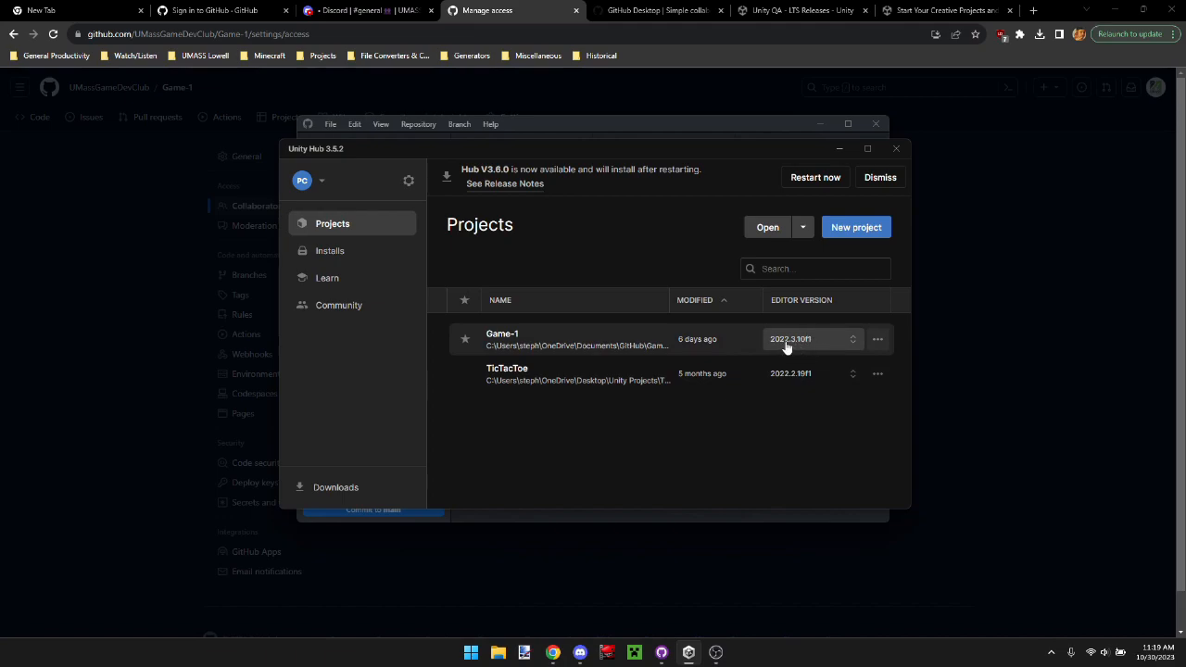
{"action": "left_click", "coordinate": [618, 352]}
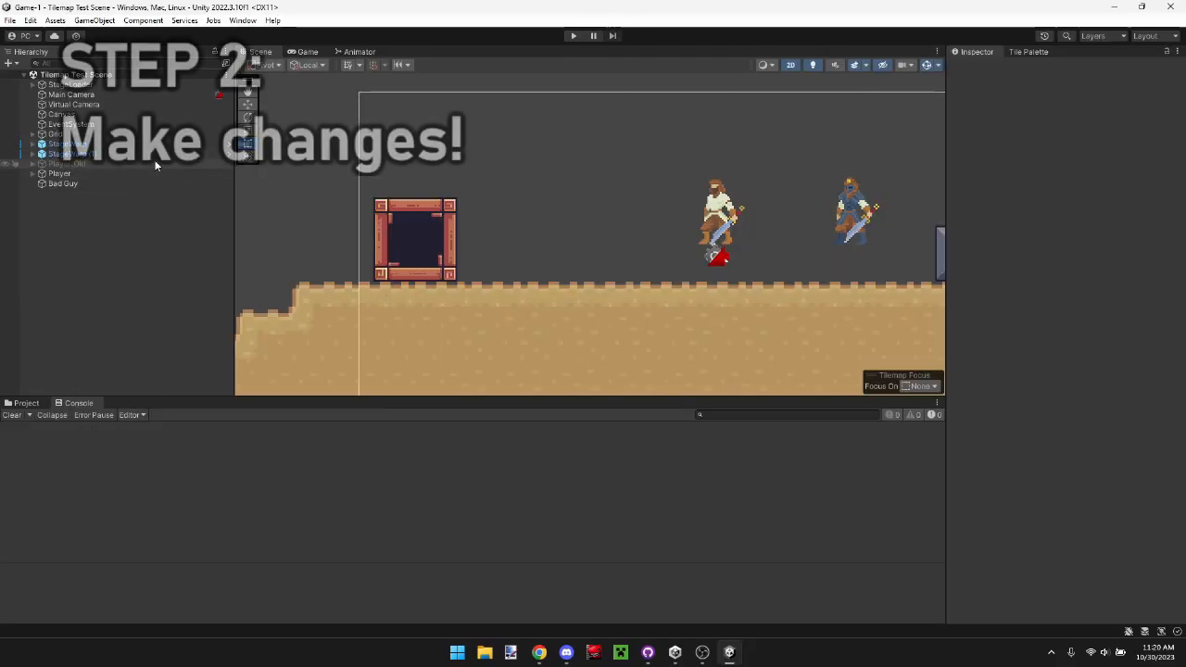
- Set the Jump Force of the Player object's Player Movement script to 4
{"action": "left_click", "coordinate": [78, 175]}
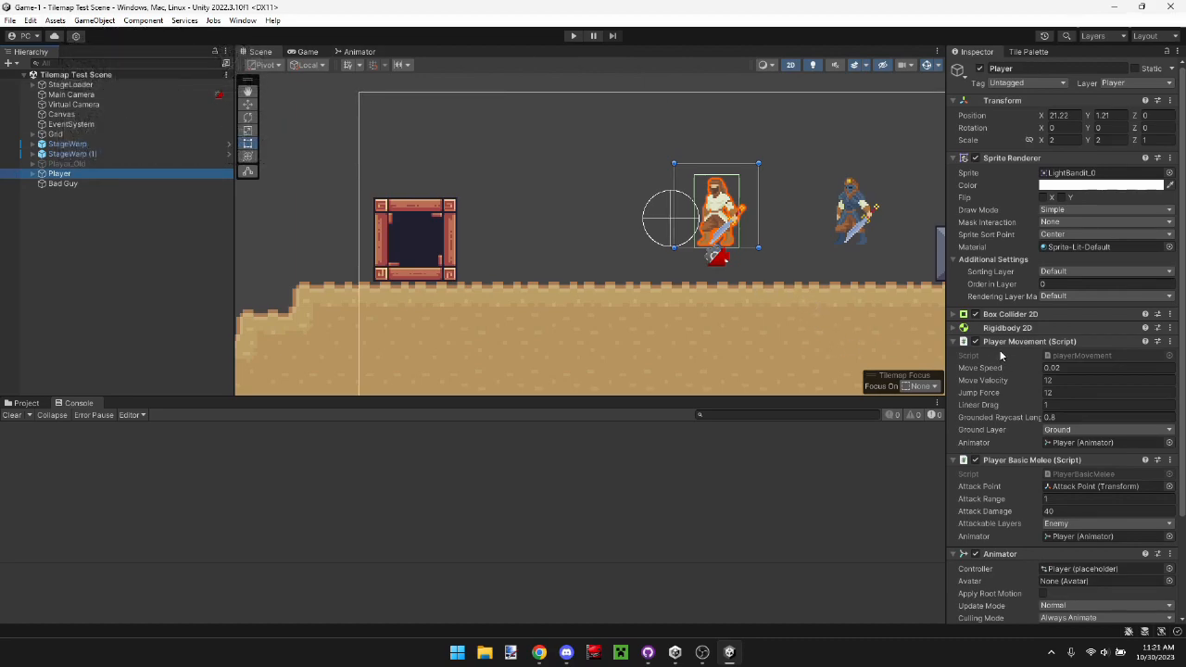
{"action": "scroll", "coordinate": [991, 347], "scroll_direction": "down", "scroll_amount": 3}
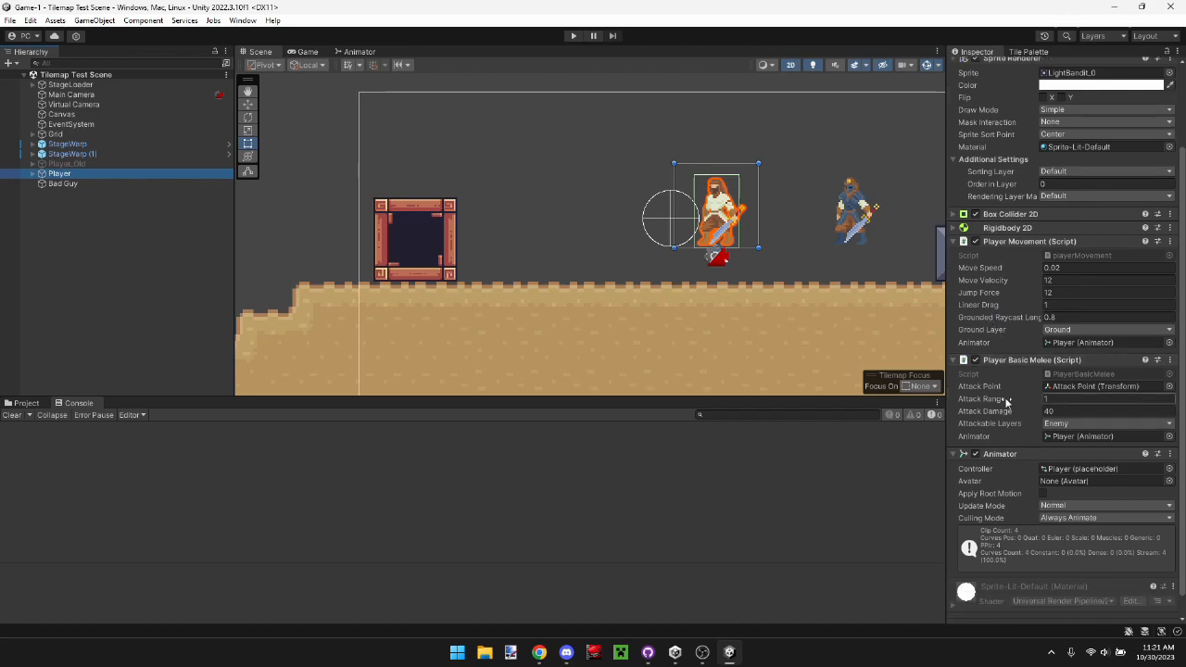
{"action": "scroll", "coordinate": [1006, 401], "scroll_direction": "down", "scroll_amount": 1}
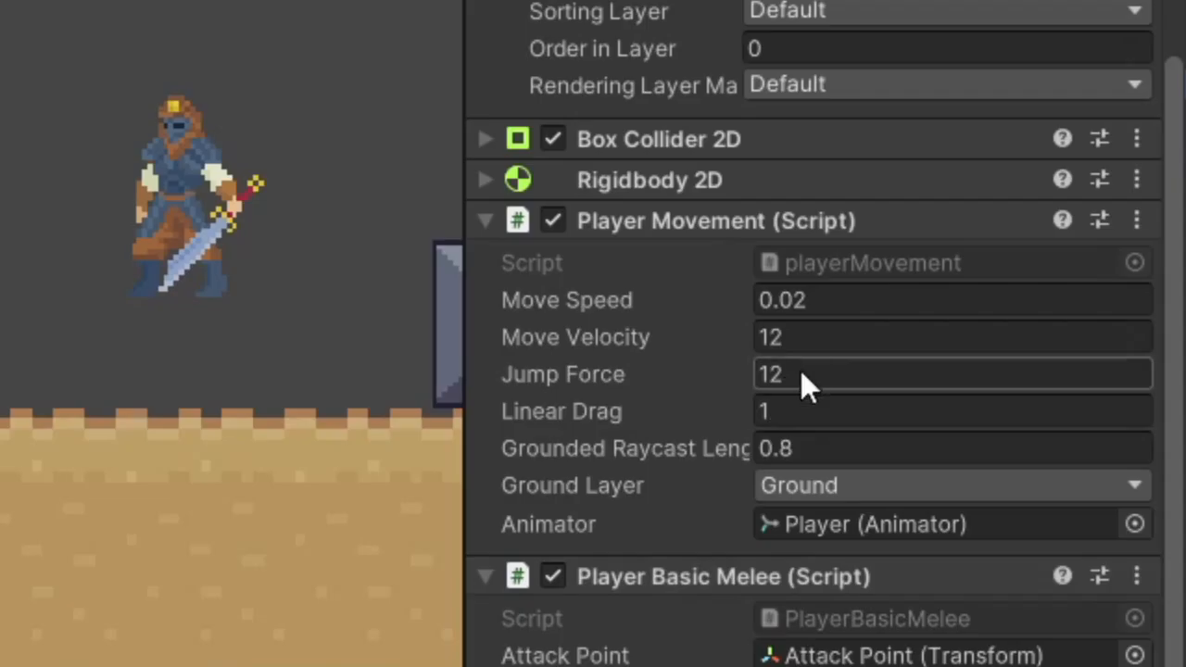
{"action": "left_click", "coordinate": [1058, 270]}
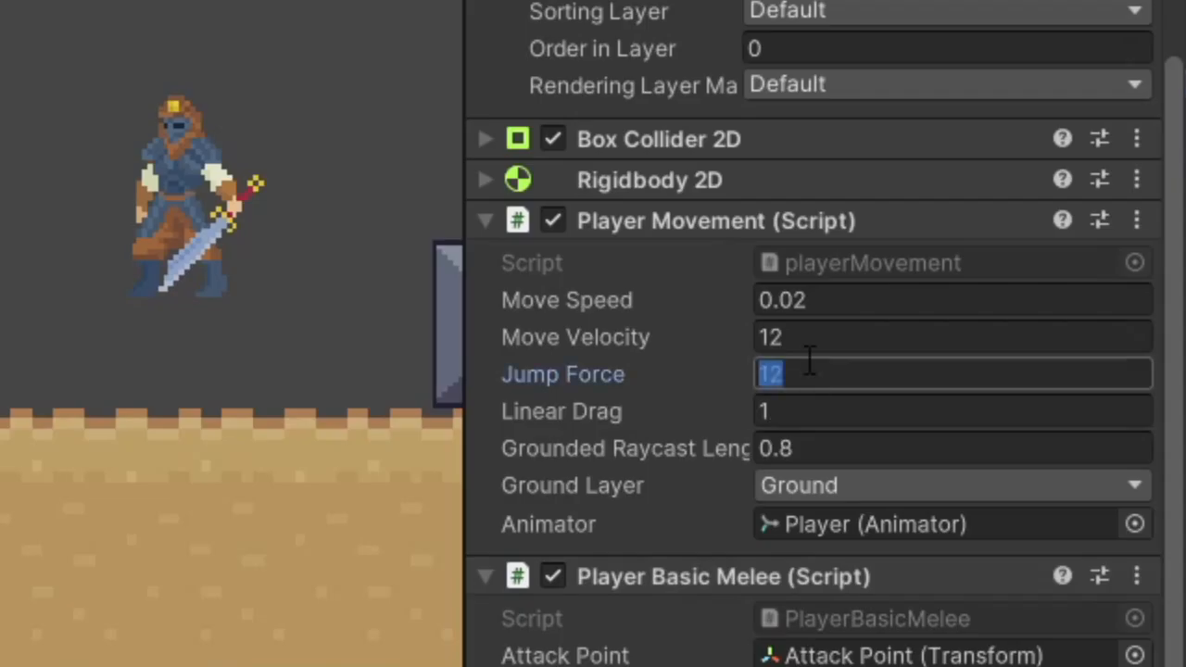
{"action": "type", "text": "4"}
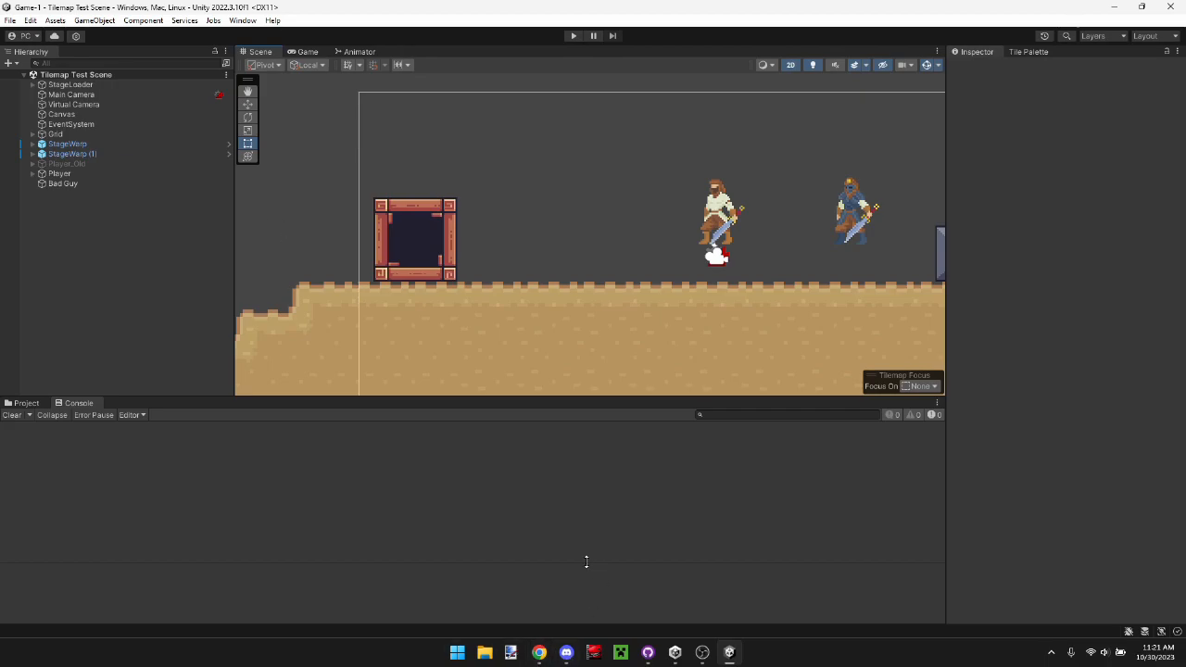
- Switch to Chrome and open the Brackeys YouTube channel in a new tab
{"action": "mouse_move", "coordinate": [543, 645]}
{"action": "left_click", "coordinate": [582, 593]}
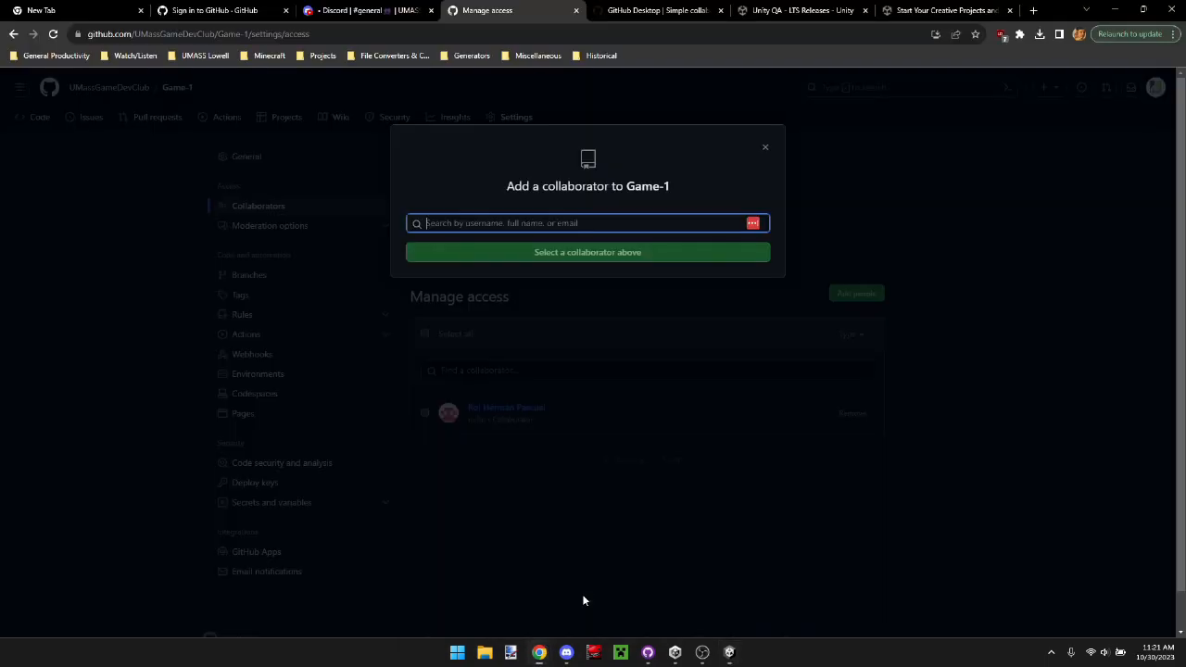
{"action": "left_click", "coordinate": [1033, 11]}
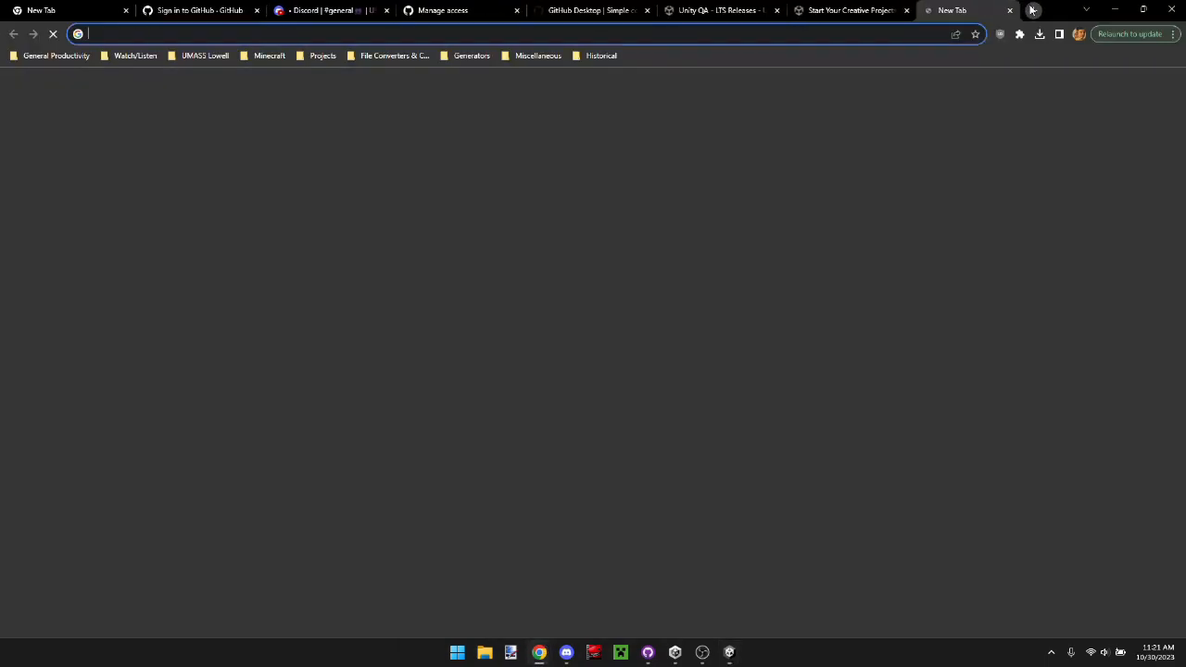
{"action": "type", "text": "brakcey"}
{"action": "key", "text": "BackSpace"}
{"action": "key", "text": "BackSpace"}
{"action": "key", "text": "BackSpace"}
{"action": "key", "text": "BackSpace"}
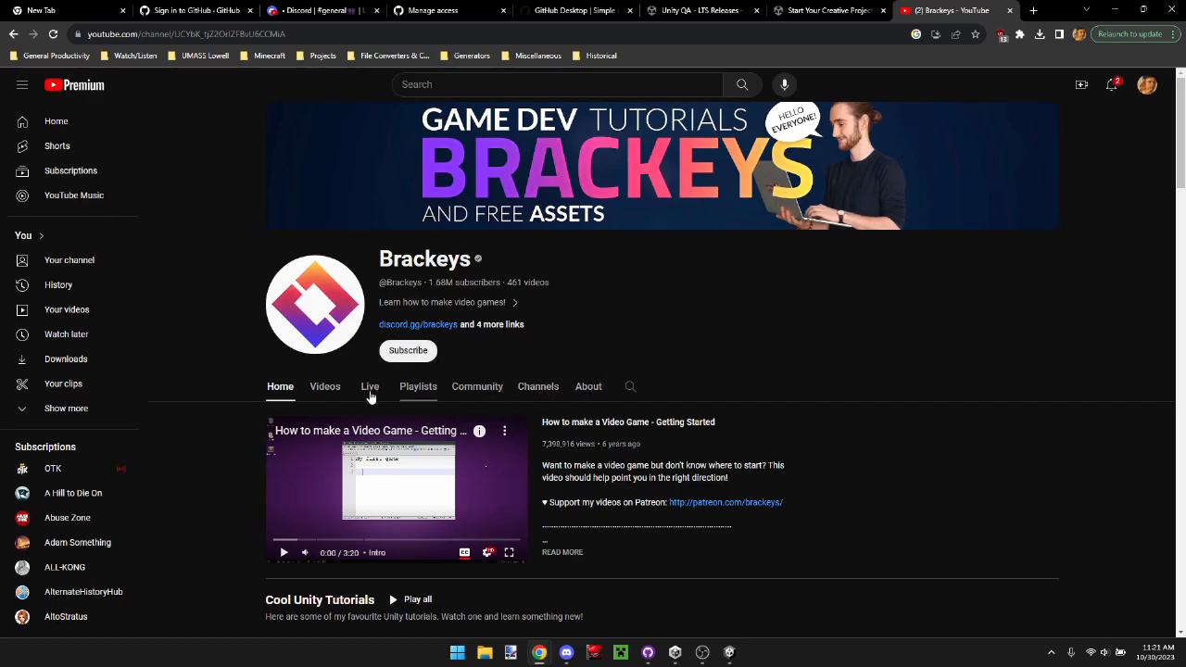
- Browse the videos and playlists of the Brackeys YouTube channel
{"action": "left_click", "coordinate": [334, 390]}
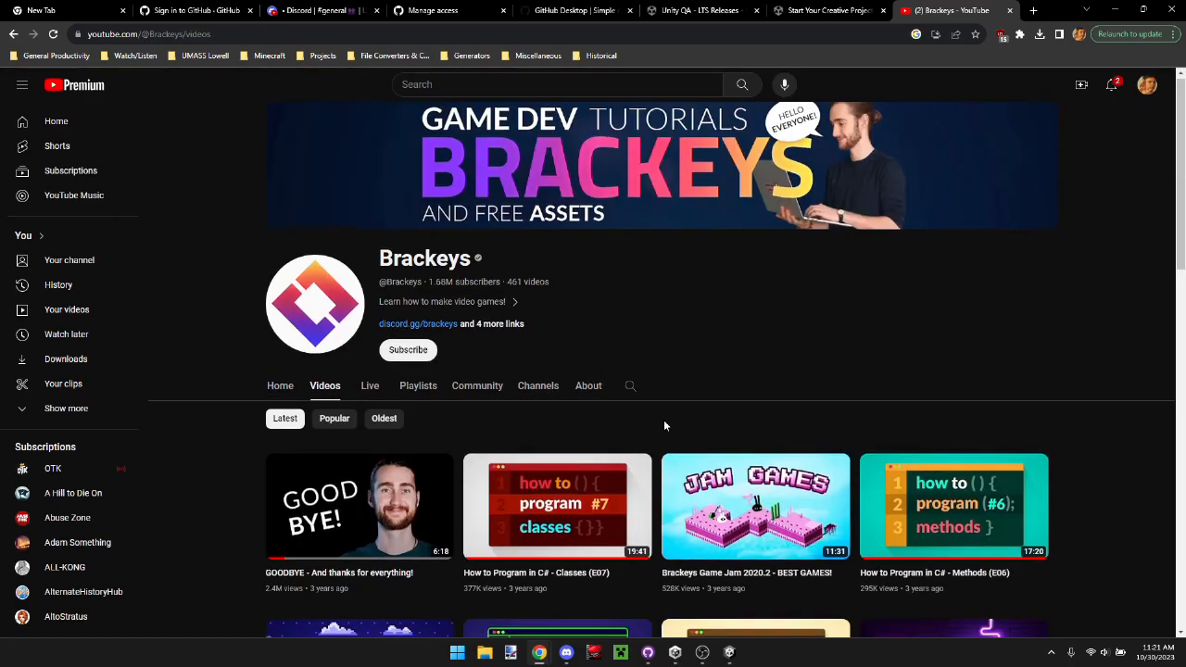
{"action": "scroll", "coordinate": [663, 422], "scroll_direction": "down", "scroll_amount": 10}
{"action": "scroll", "coordinate": [661, 428], "scroll_direction": "up", "scroll_amount": 10}
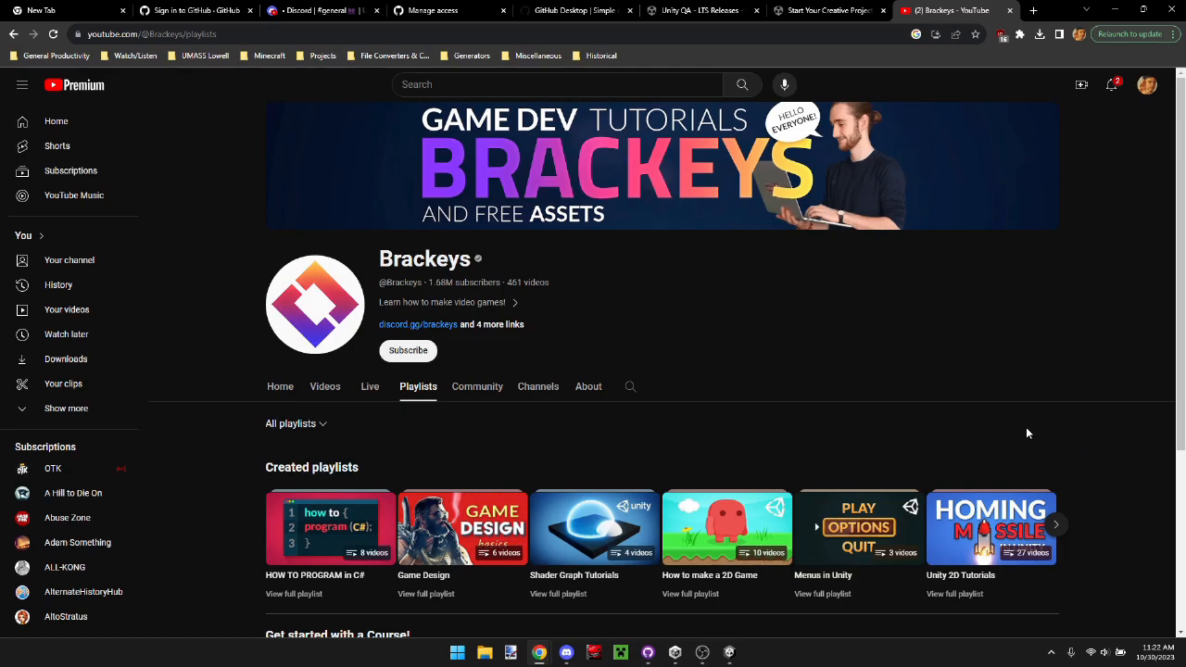
- Enter the example query "how to do [x] in unity" in the YouTube search and clear it without searching
{"action": "left_click", "coordinate": [554, 83]}
{"action": "type", "text": "how to do "}
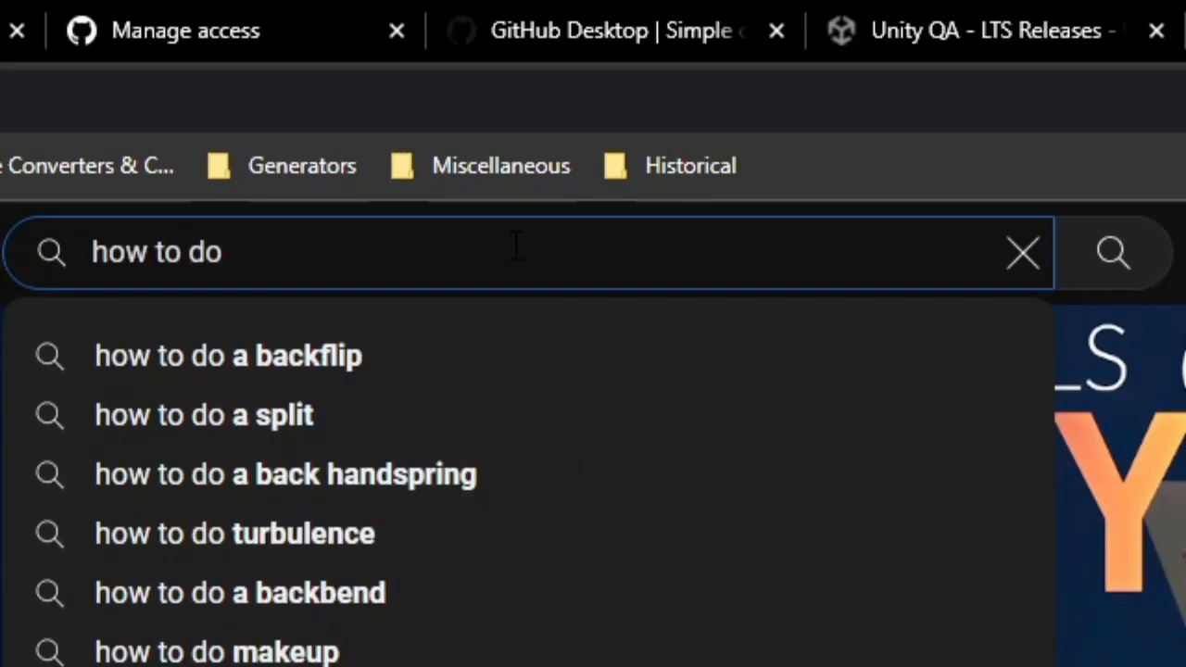
{"action": "type", "text": "[x] in unity"}
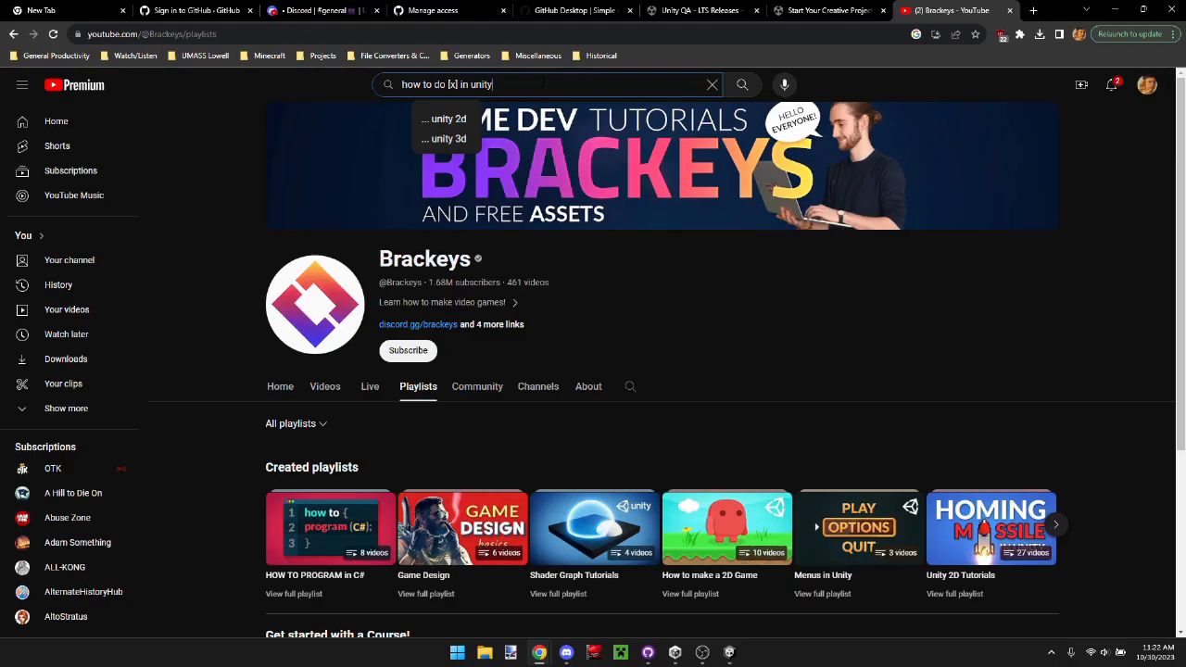
{"action": "left_click", "coordinate": [1023, 253]}
{"action": "left_click", "coordinate": [863, 93]}
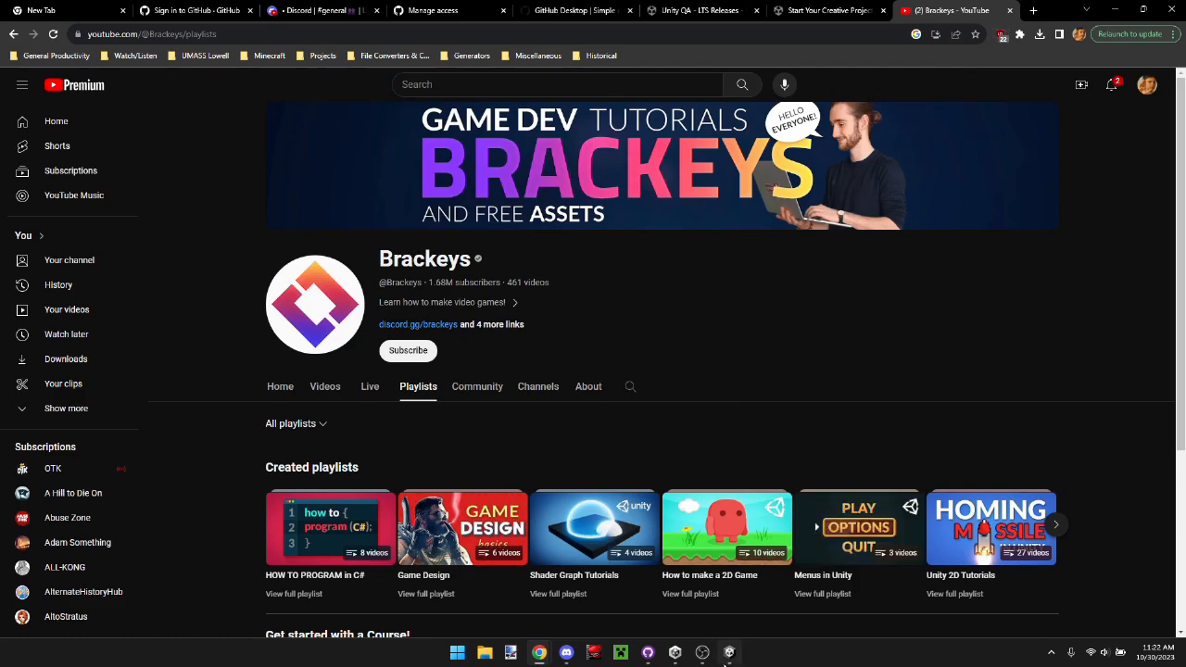
- Switch to the Unity editor and examine the Player object's script components, then leave the editor
{"action": "mouse_move", "coordinate": [728, 652]}
{"action": "left_click", "coordinate": [740, 599]}
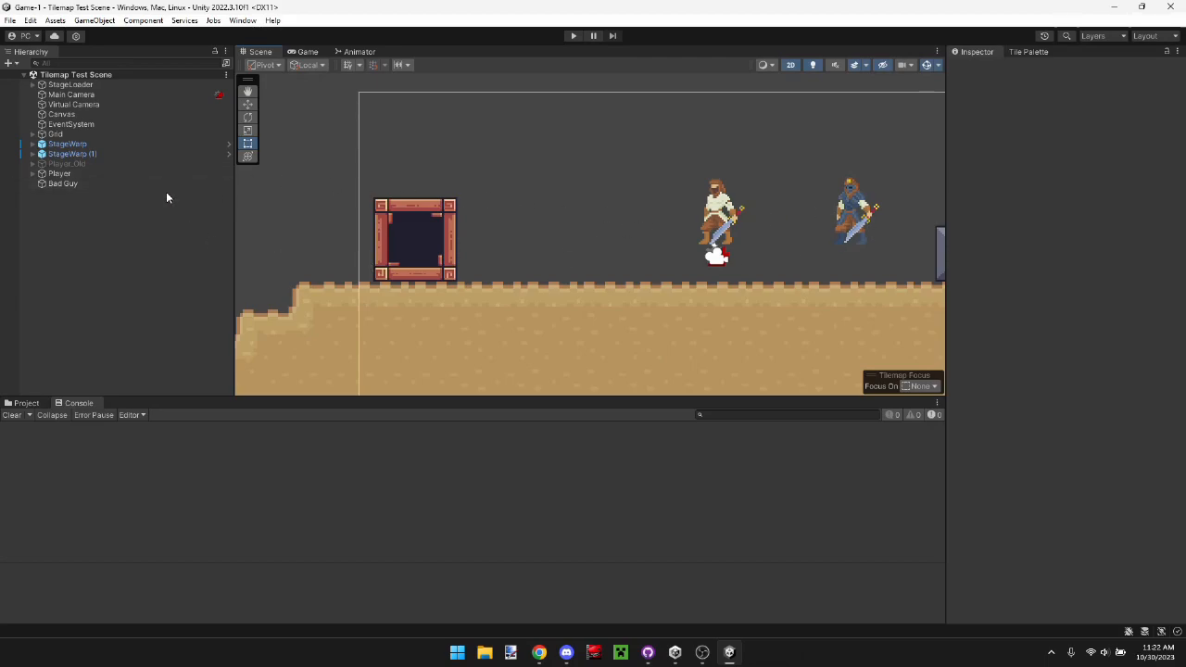
{"action": "left_click", "coordinate": [93, 173]}
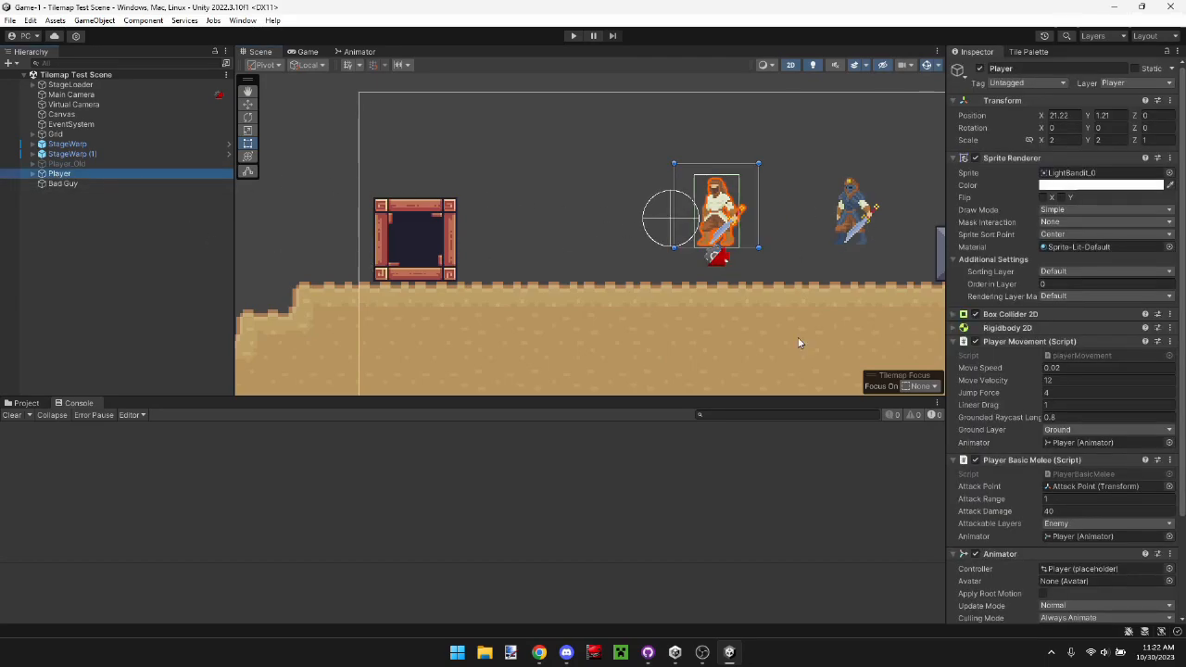
{"action": "scroll", "coordinate": [1111, 370], "scroll_direction": "down", "scroll_amount": 3}
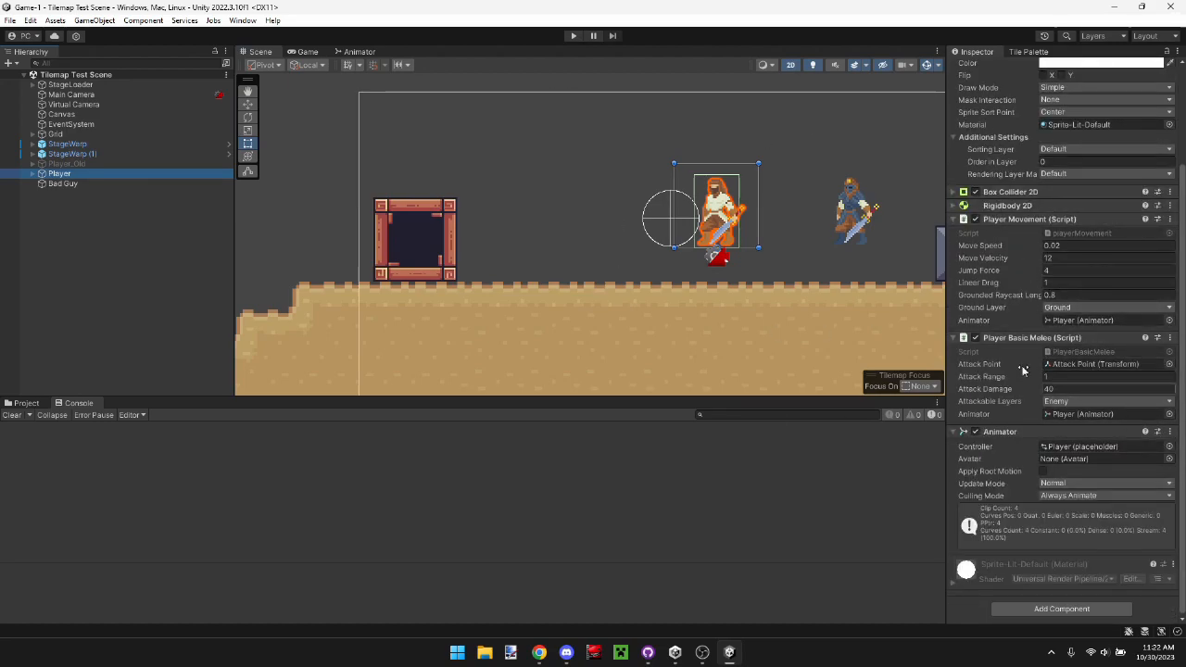
{"action": "left_click", "coordinate": [729, 652]}
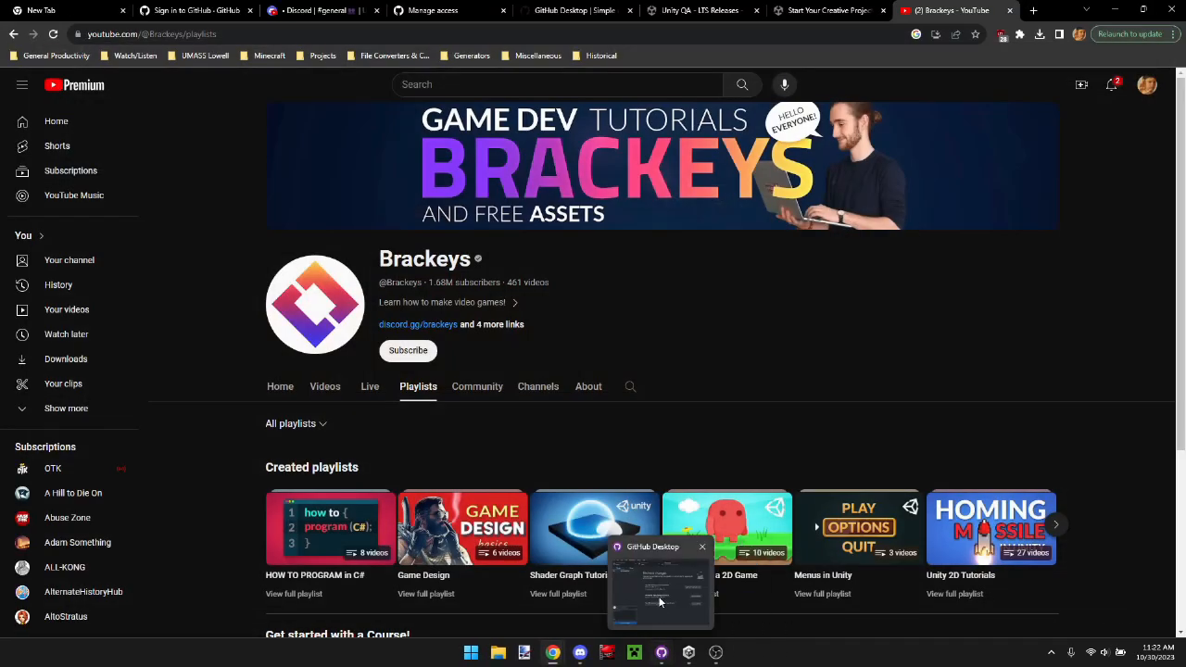
- Switch to GitHub Desktop and give the Tilemap Test Scene change the commit summary "Changed Jump Height"
{"action": "left_click", "coordinate": [659, 595]}
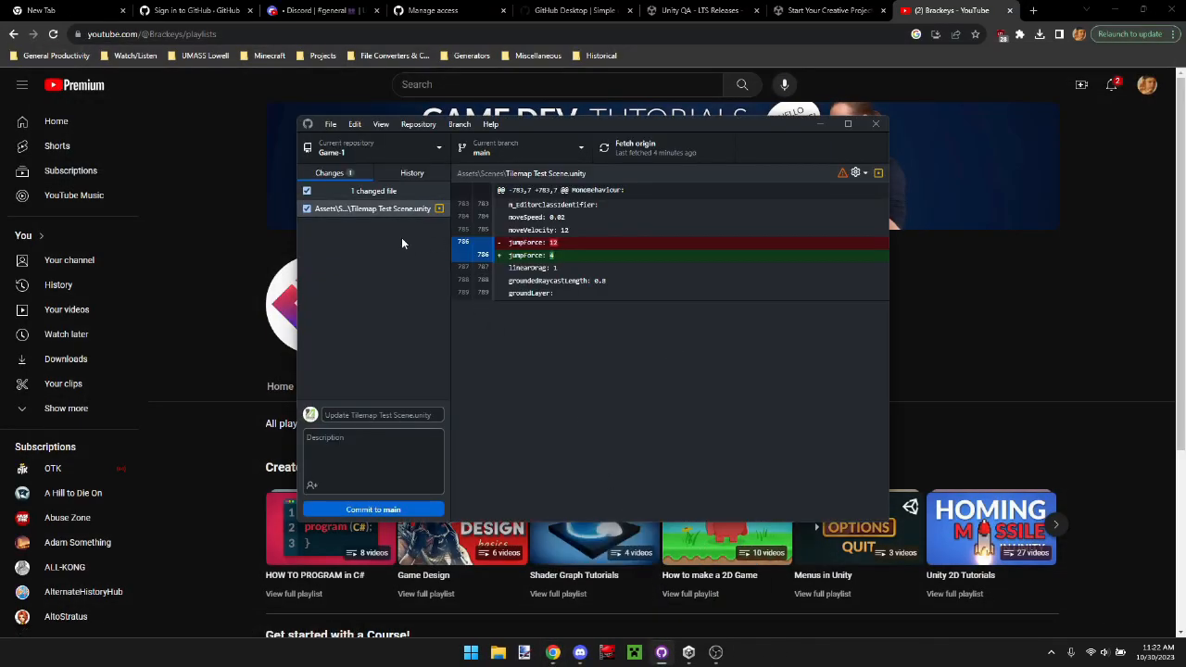
{"action": "left_click", "coordinate": [410, 415]}
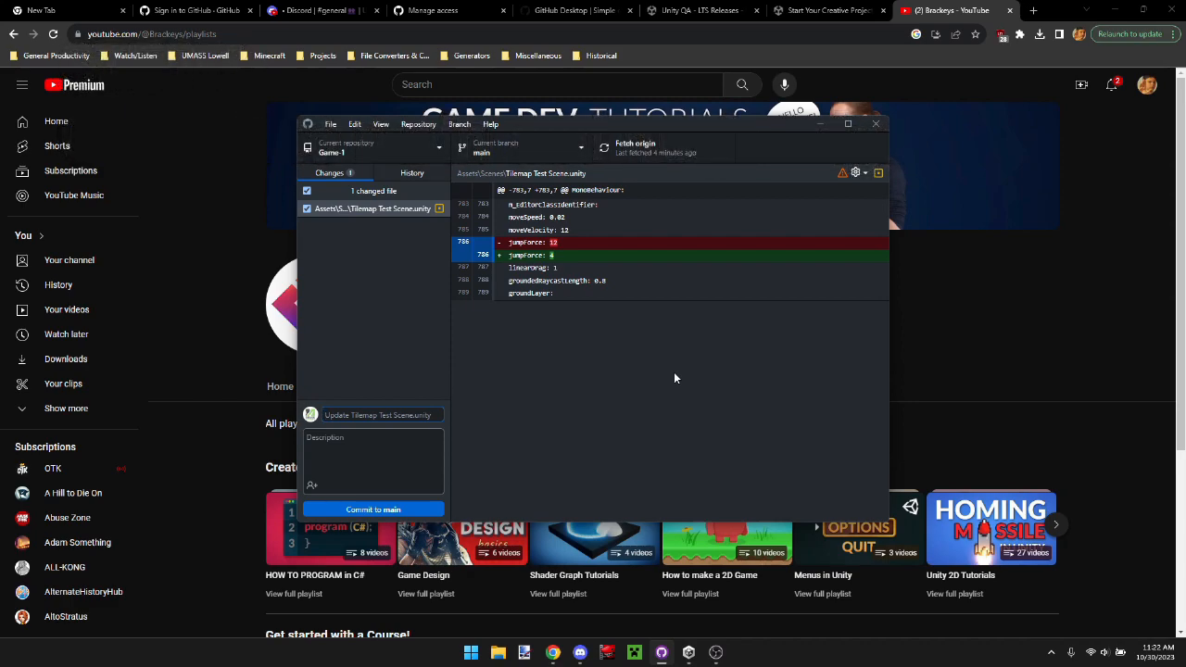
{"action": "type", "text": "Changed Player Ju"}
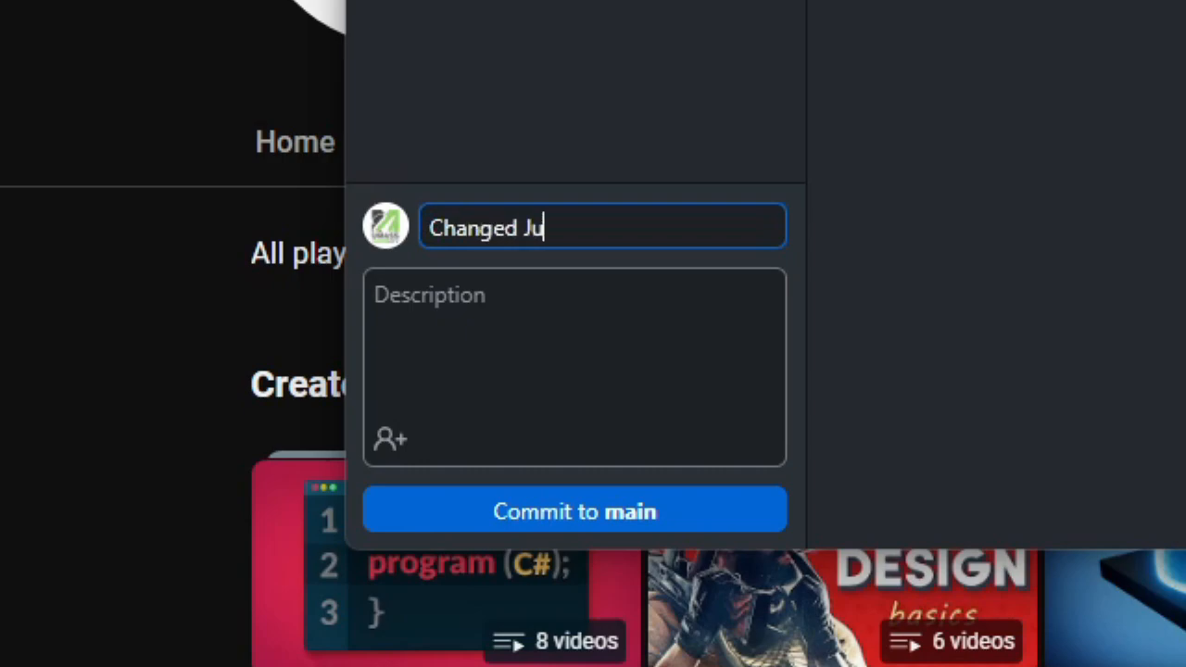
{"action": "type", "text": "mp Height"}
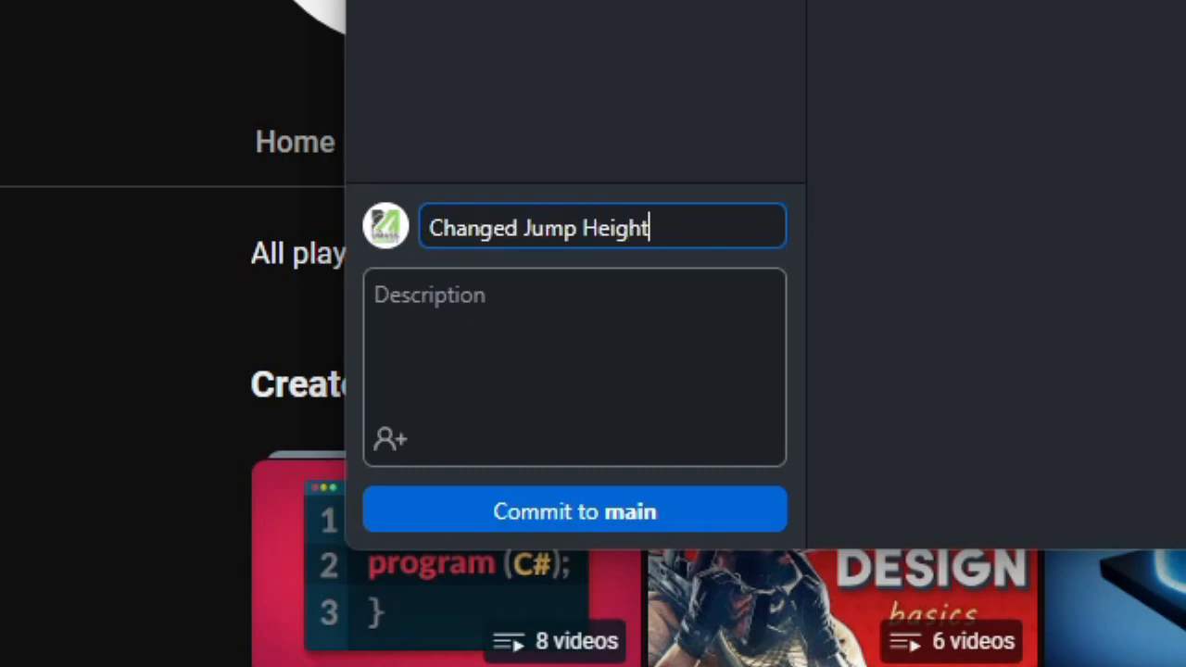
- Add the description "Changed Player Jump Height in Tilemap Test Scene because it was far too big." and commit to main
{"action": "left_click", "coordinate": [589, 287]}
{"action": "type", "text": "Changed Player Jump Height in Tilemap Test Scene because it was far too big."}
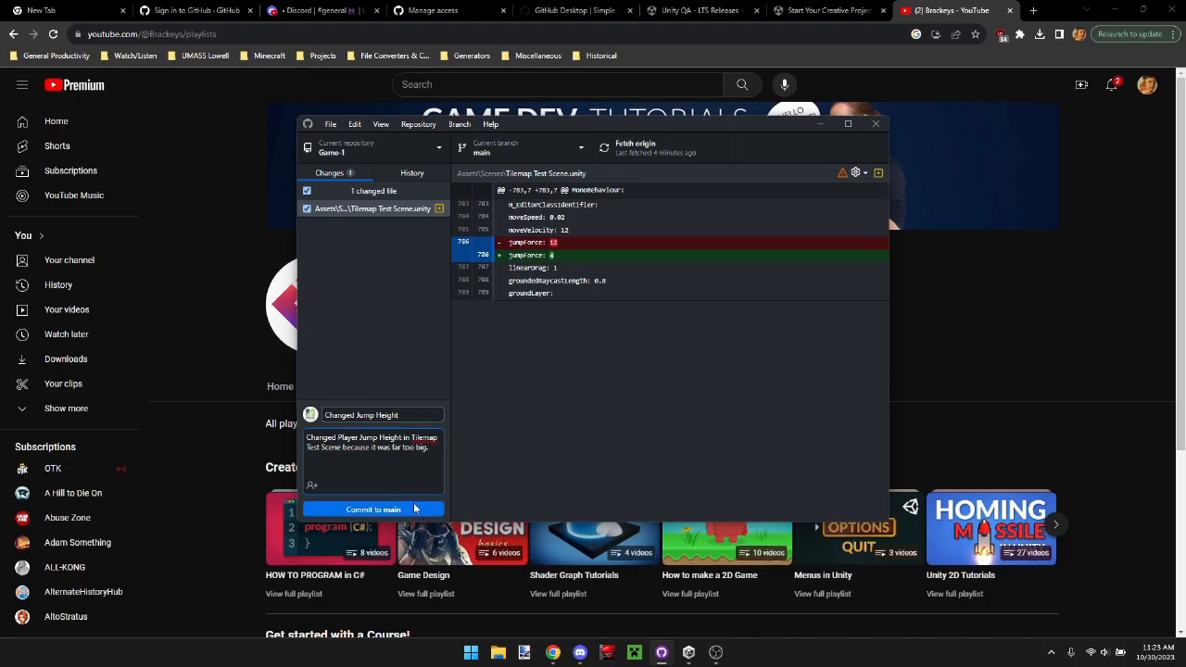
{"action": "left_click", "coordinate": [414, 509]}
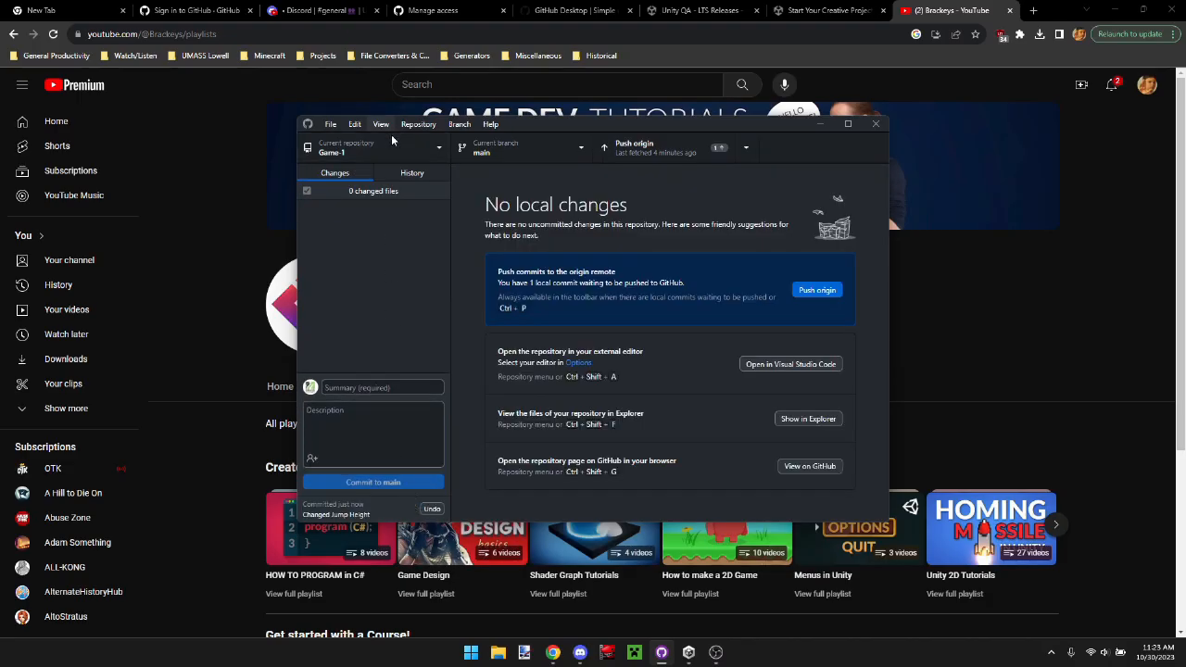
- Review the Changed Jump Height commit in the repository history and push it to origin
{"action": "left_click", "coordinate": [387, 176]}
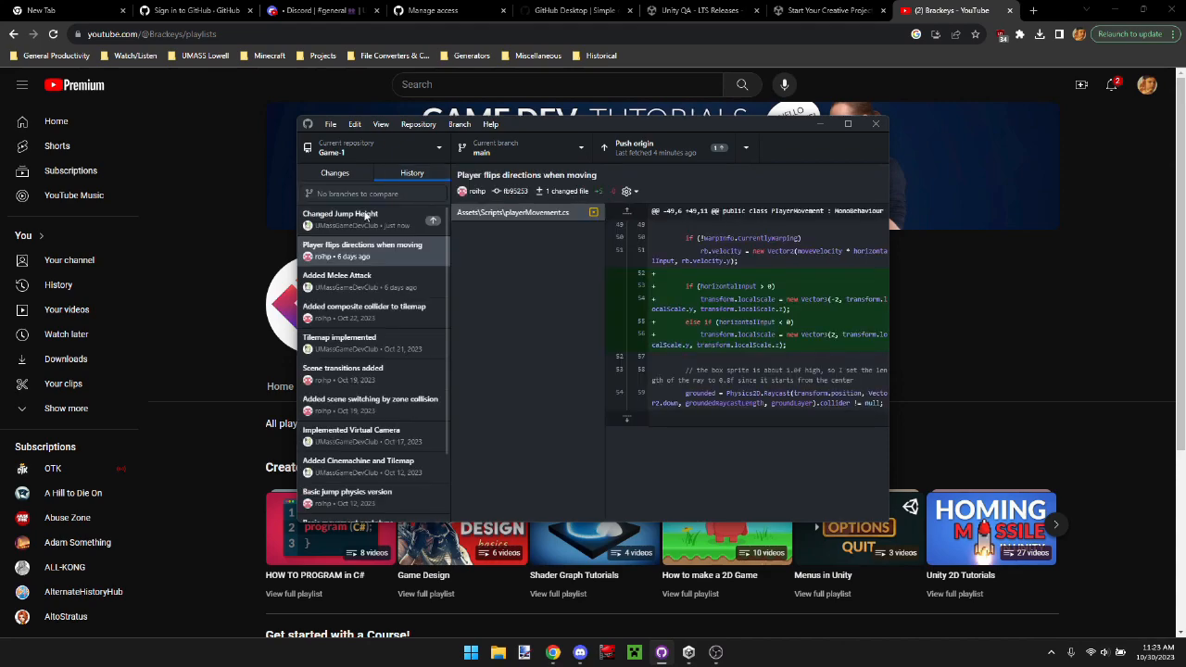
{"action": "left_click", "coordinate": [379, 222]}
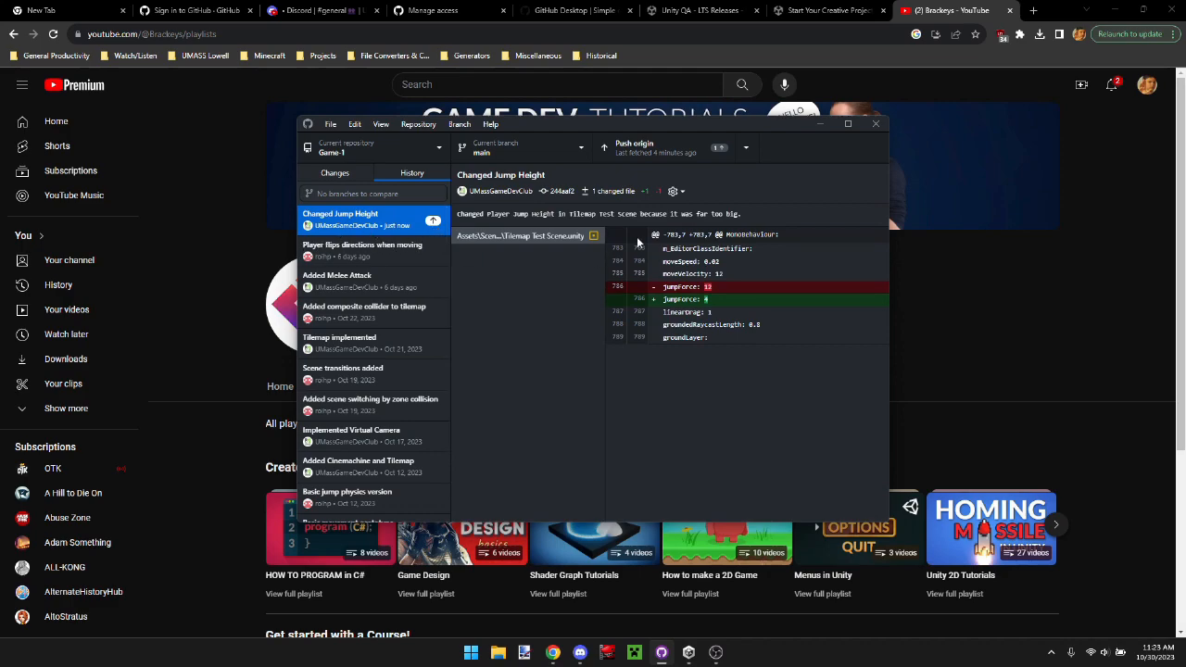
{"action": "left_click", "coordinate": [654, 158]}
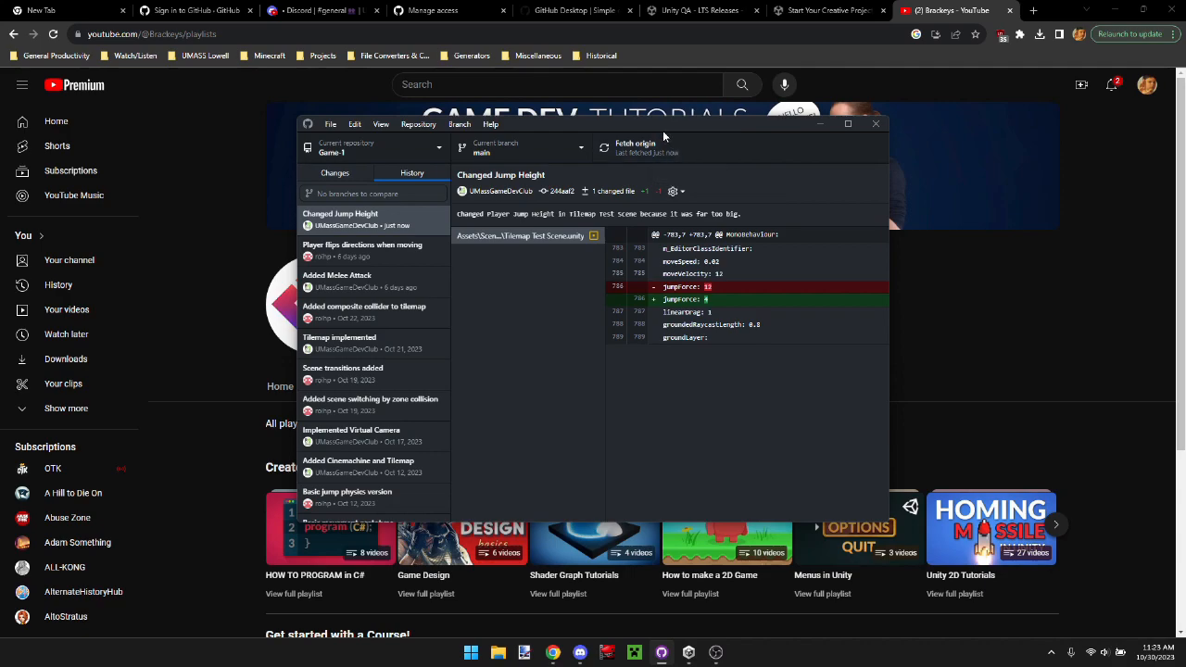
{"action": "left_click", "coordinate": [352, 176]}
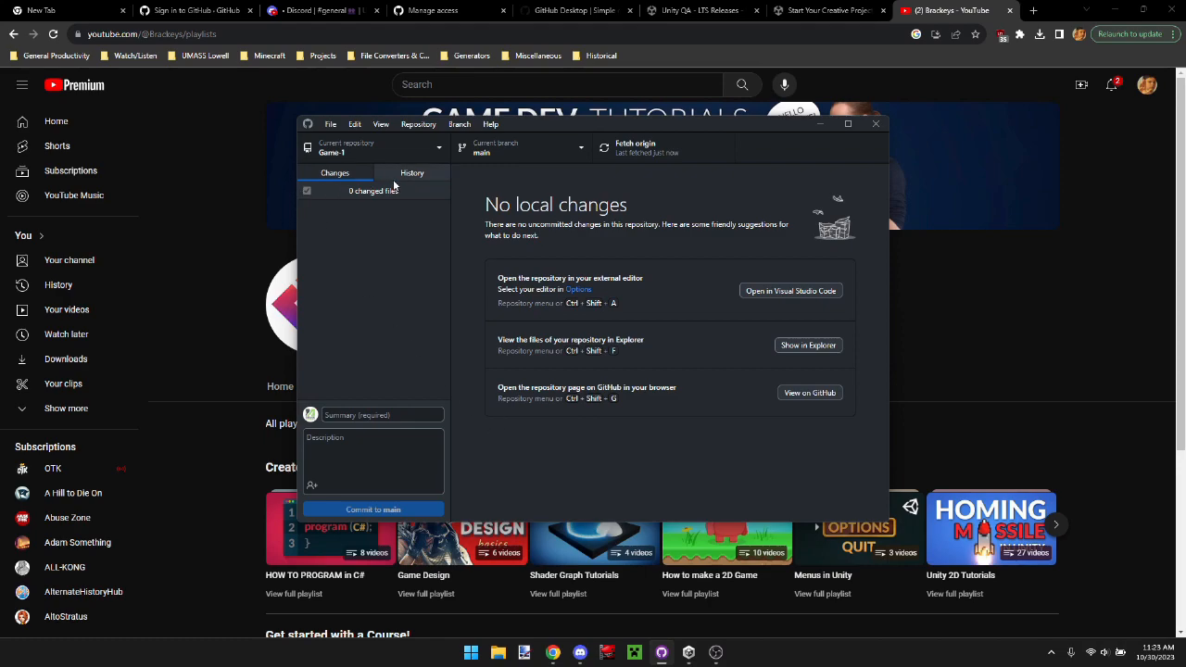
{"action": "left_click", "coordinate": [393, 415]}
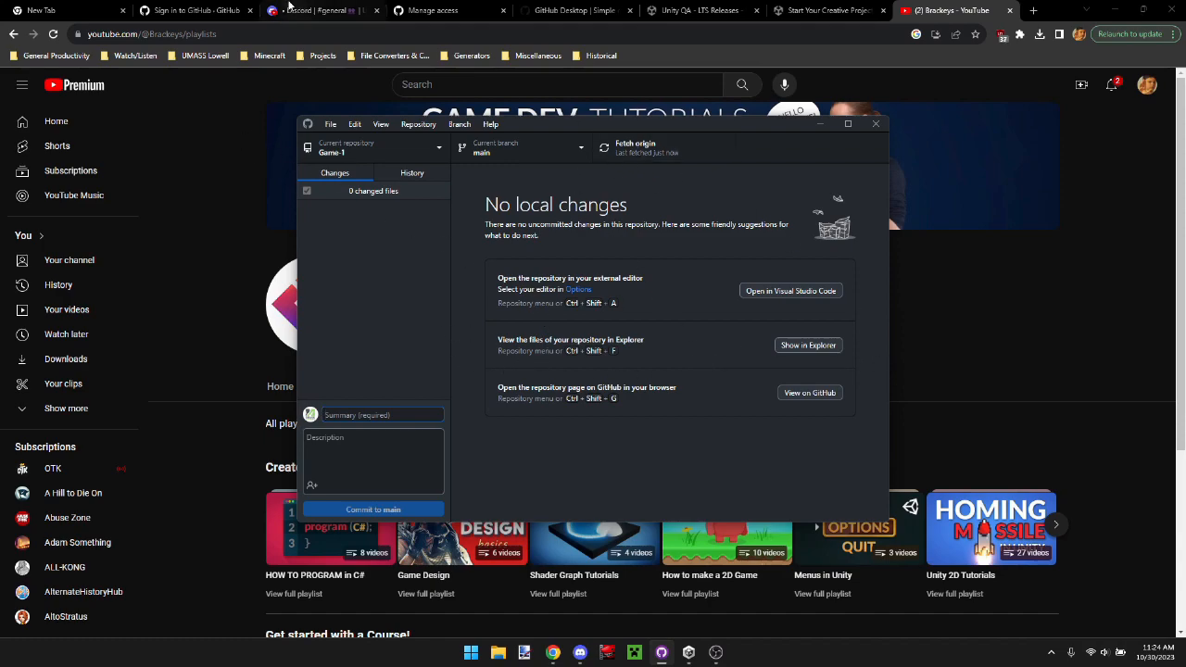
- Switch to Chrome and review the setup pages: GitHub sign-in, Discord, Game-1 access, GitHub Desktop download, Unity LTS releases, and Unity download
{"action": "left_click", "coordinate": [196, 9]}
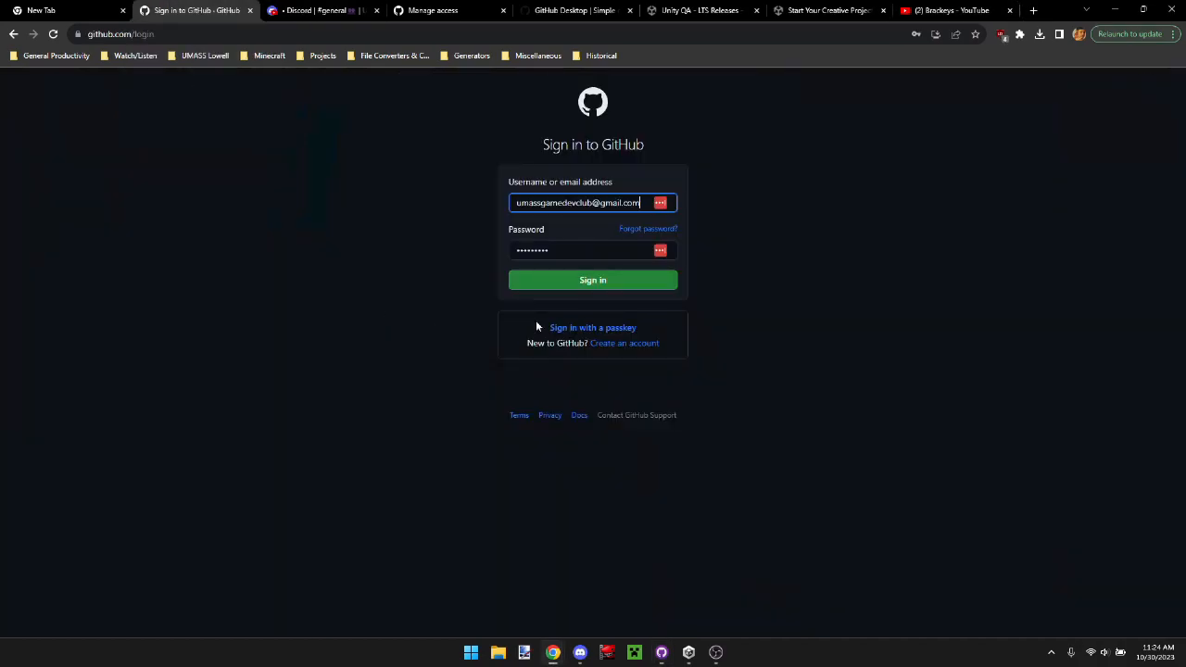
{"action": "left_click", "coordinate": [296, 9]}
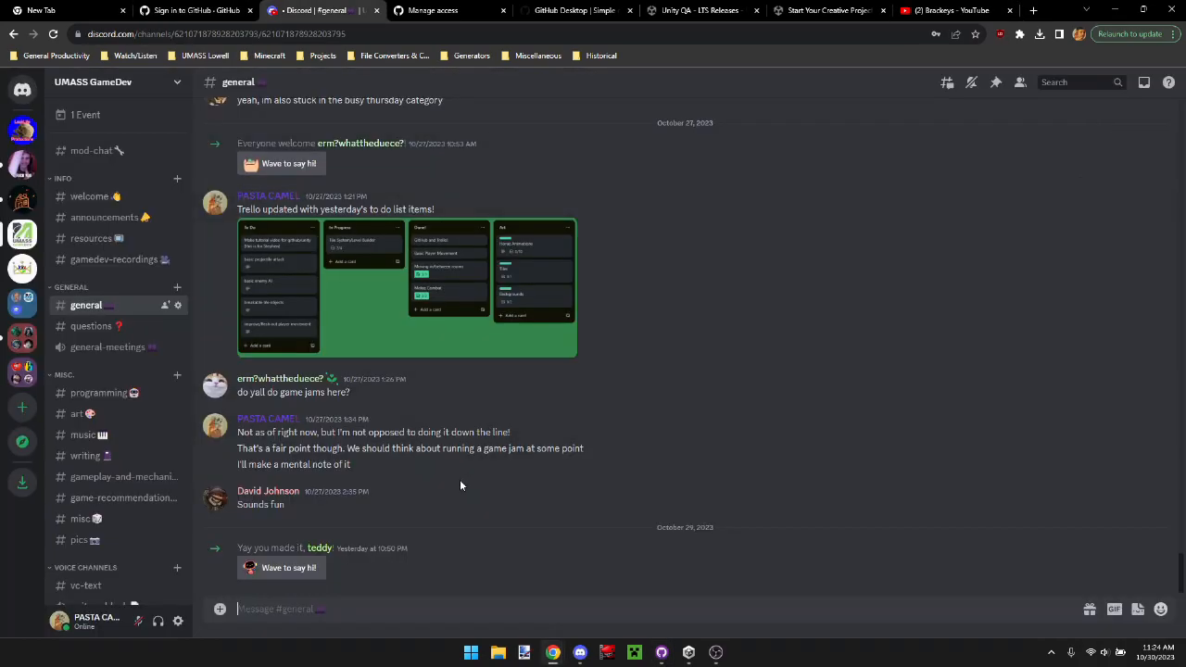
{"action": "left_click", "coordinate": [463, 11]}
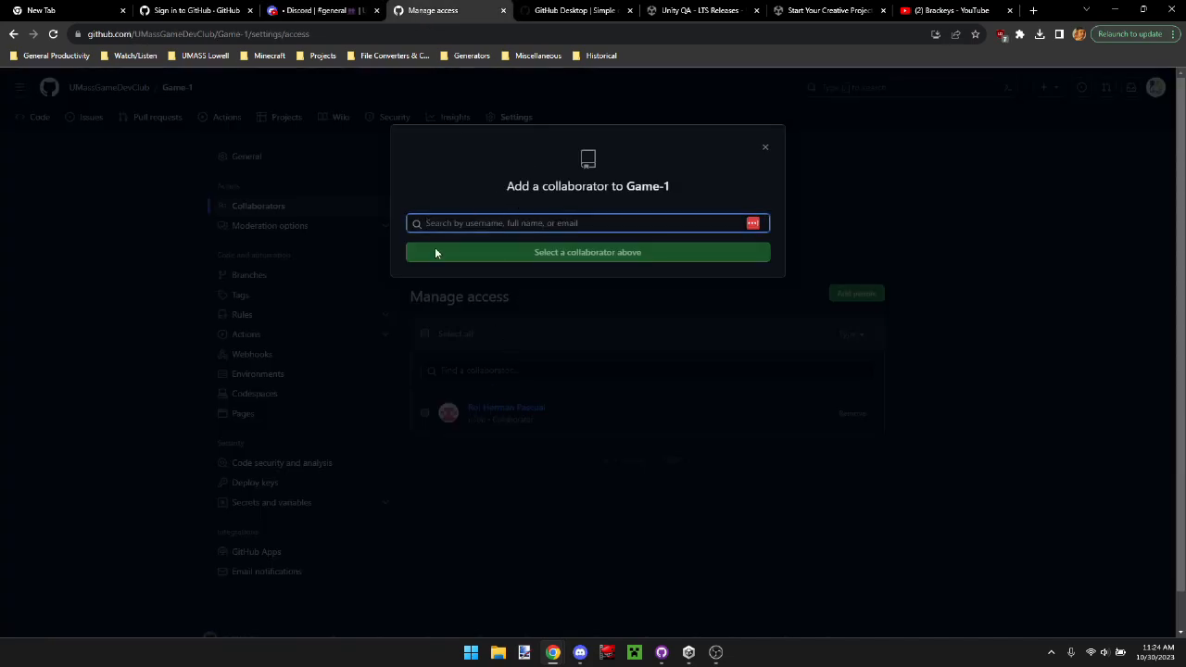
{"action": "left_click", "coordinate": [559, 10]}
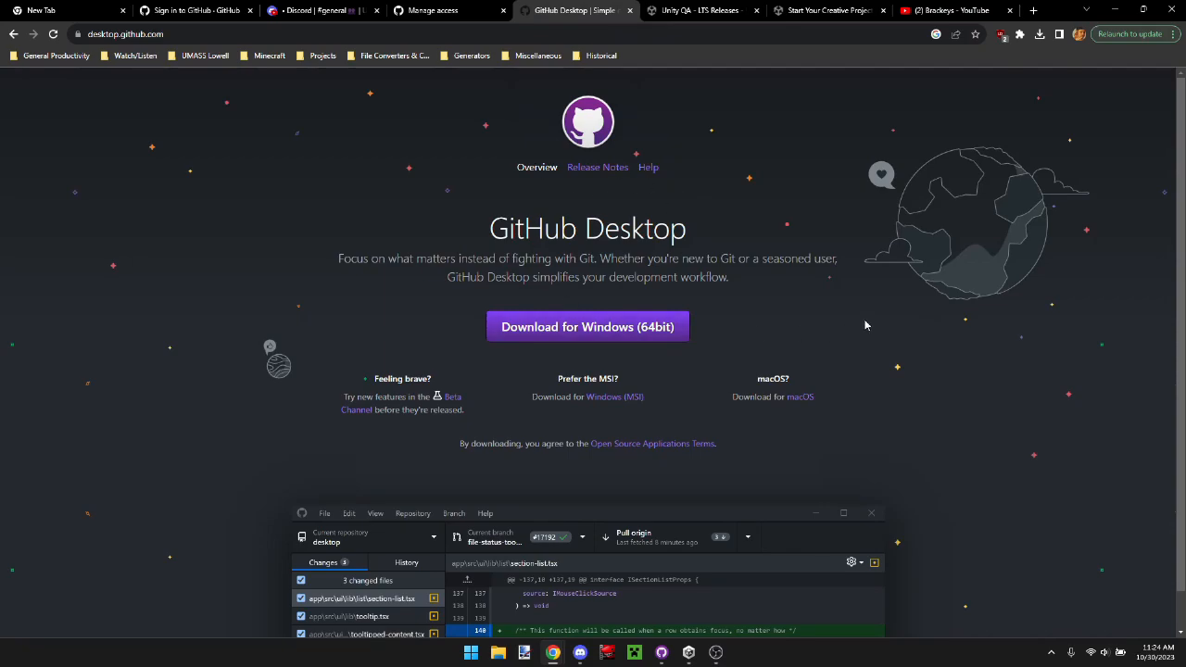
{"action": "left_click", "coordinate": [662, 606]}
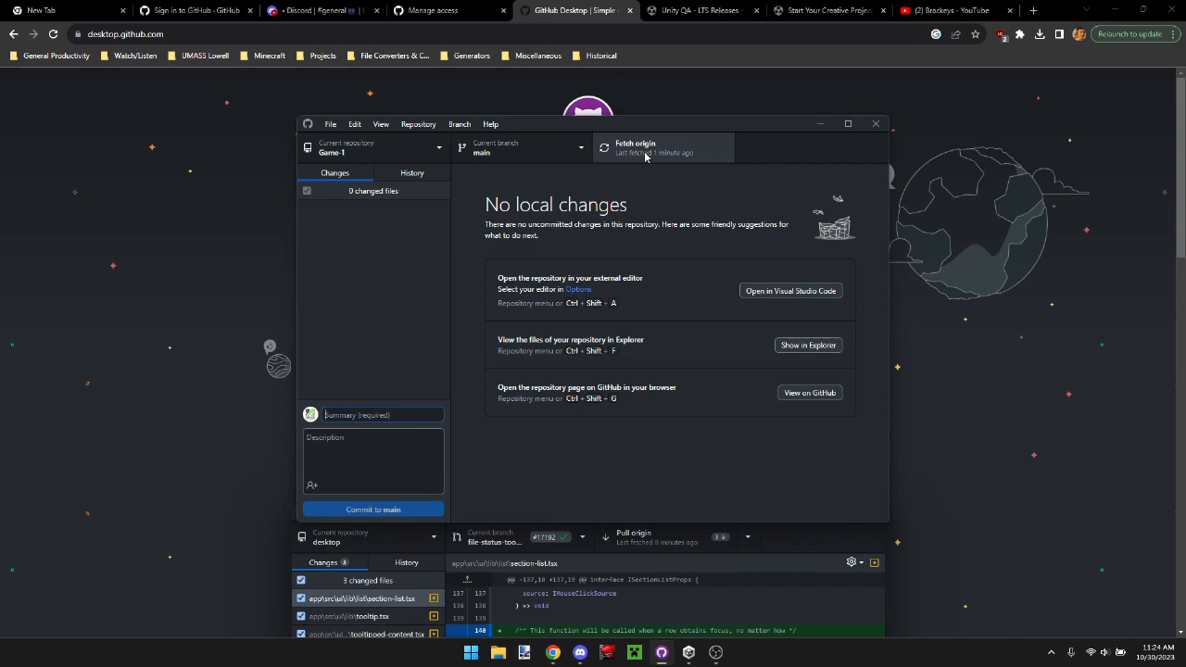
{"action": "left_click", "coordinate": [1069, 218]}
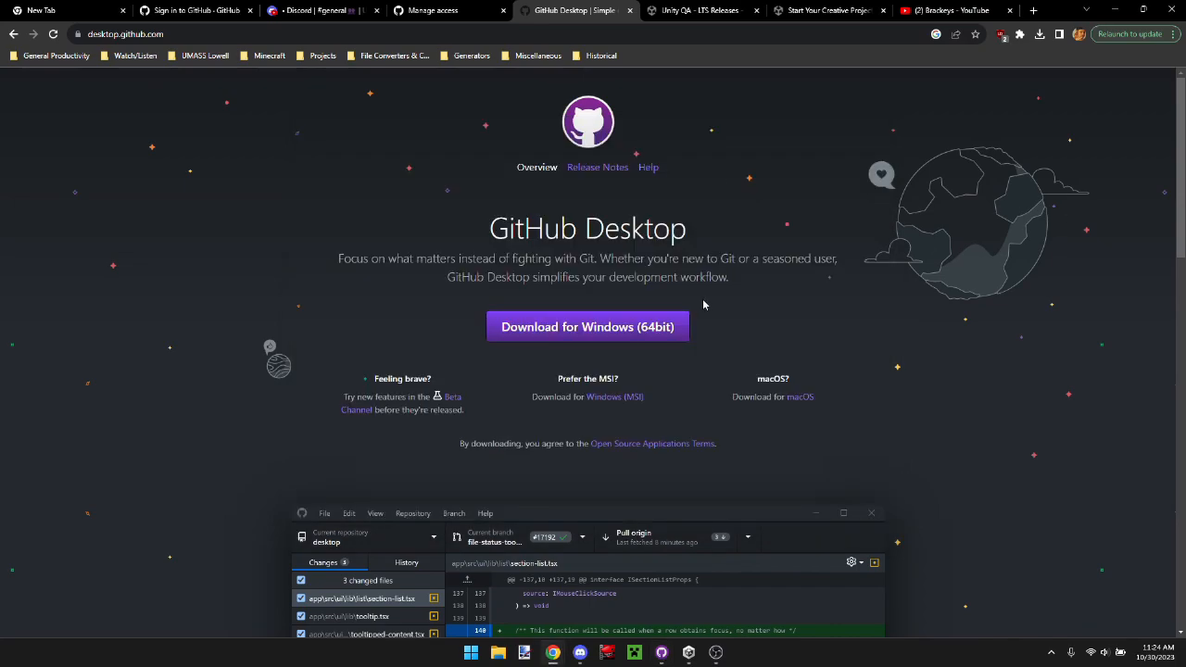
{"action": "left_click", "coordinate": [700, 11]}
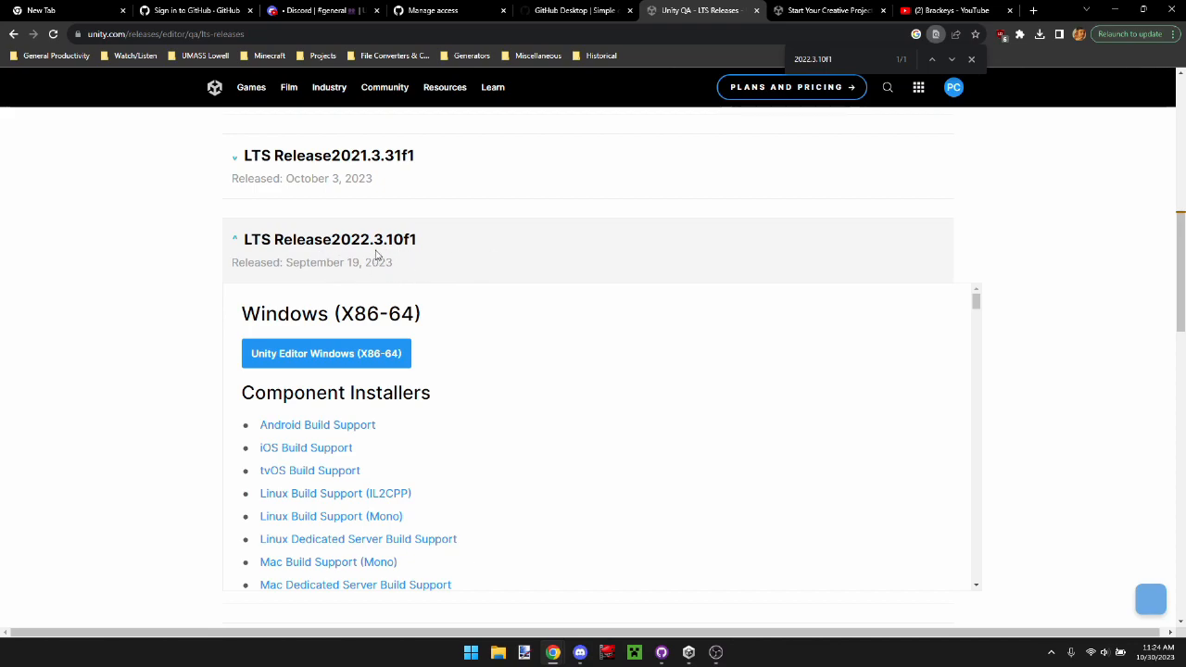
{"action": "key", "text": "ctrl+Tab"}
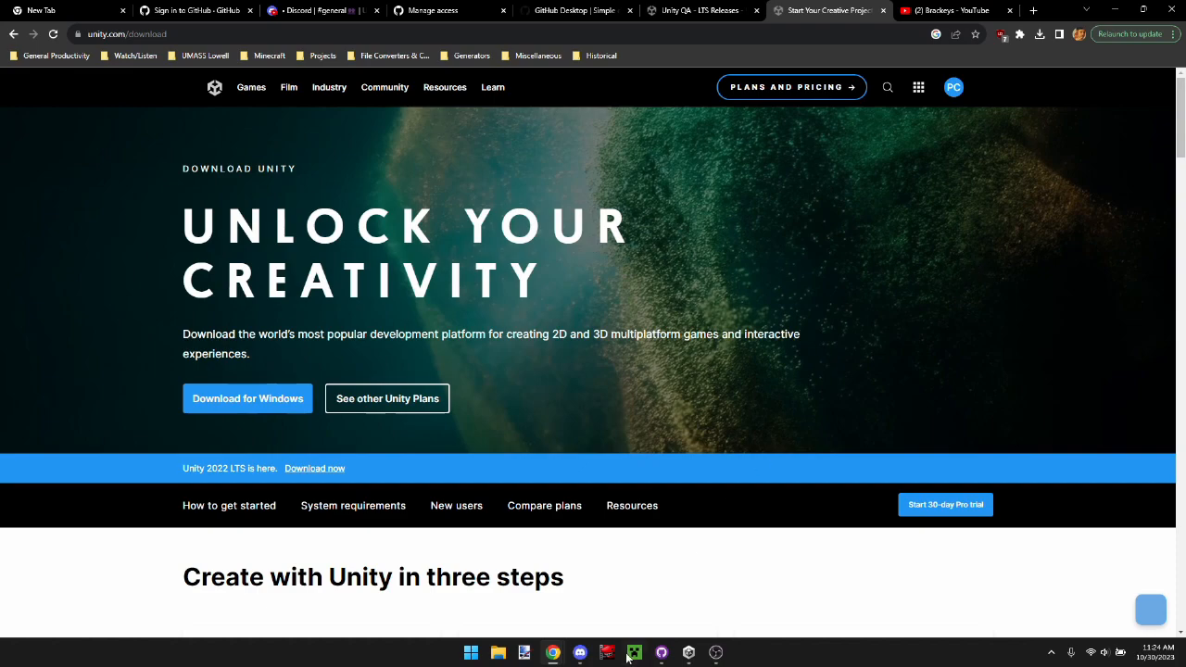
- Switch to Unity Hub, view the options for opening an existing project, and close the Hub
{"action": "left_click", "coordinate": [688, 653]}
{"action": "left_click", "coordinate": [803, 236]}
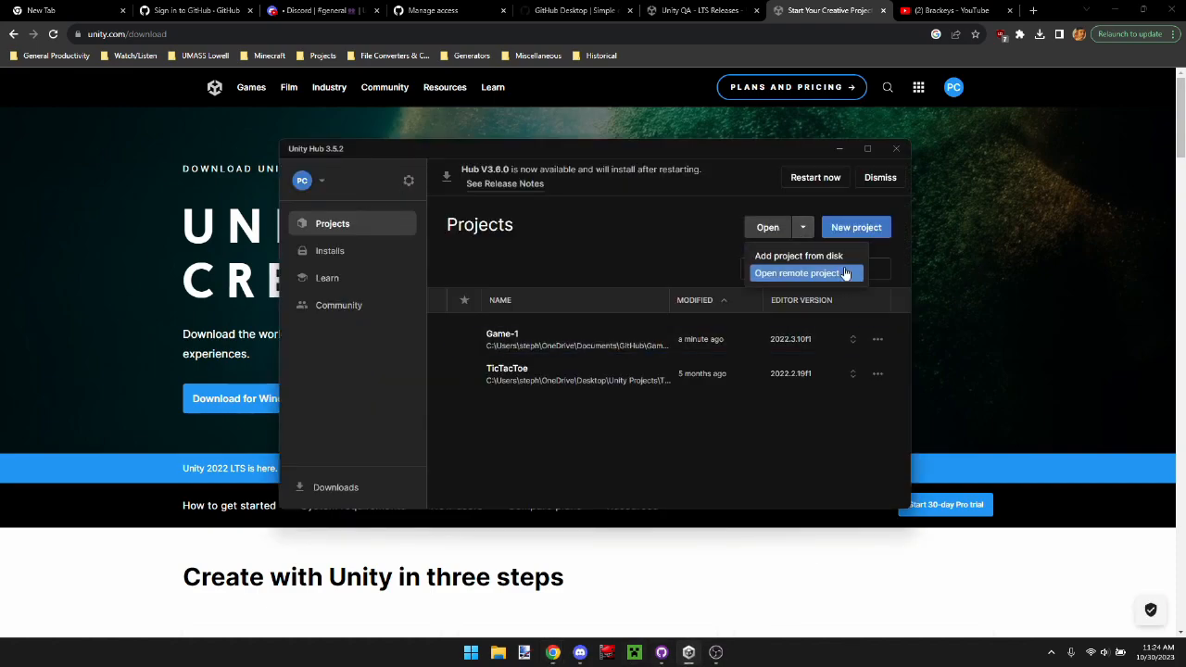
{"action": "left_click", "coordinate": [688, 245]}
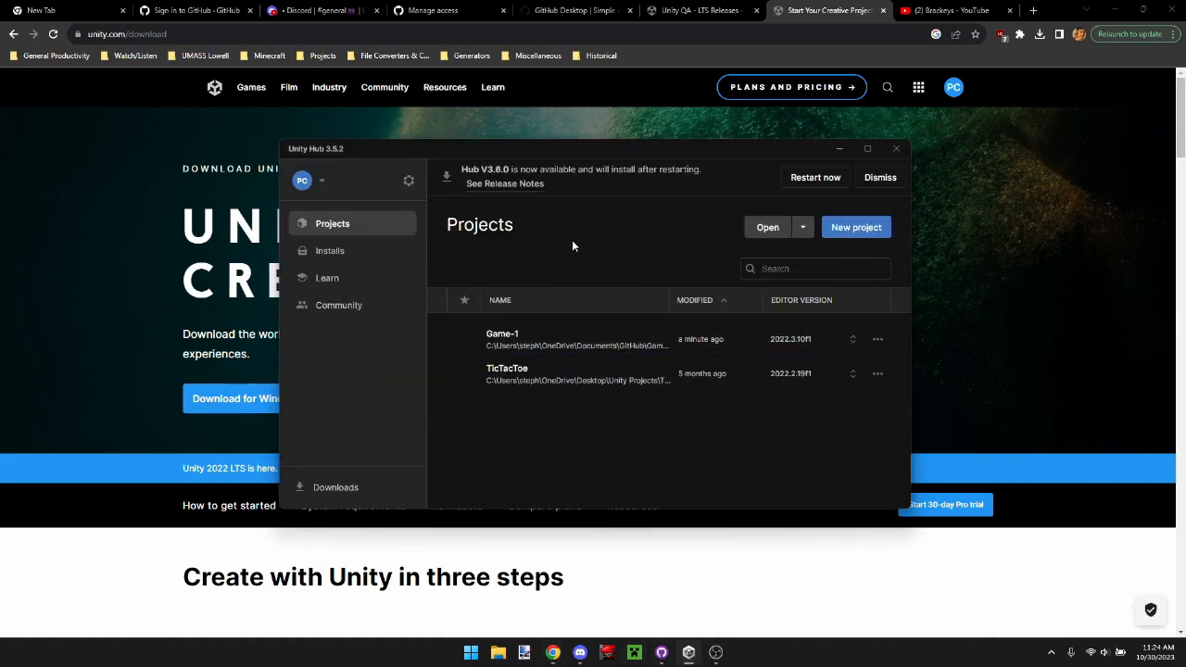
{"action": "left_click", "coordinate": [897, 149]}
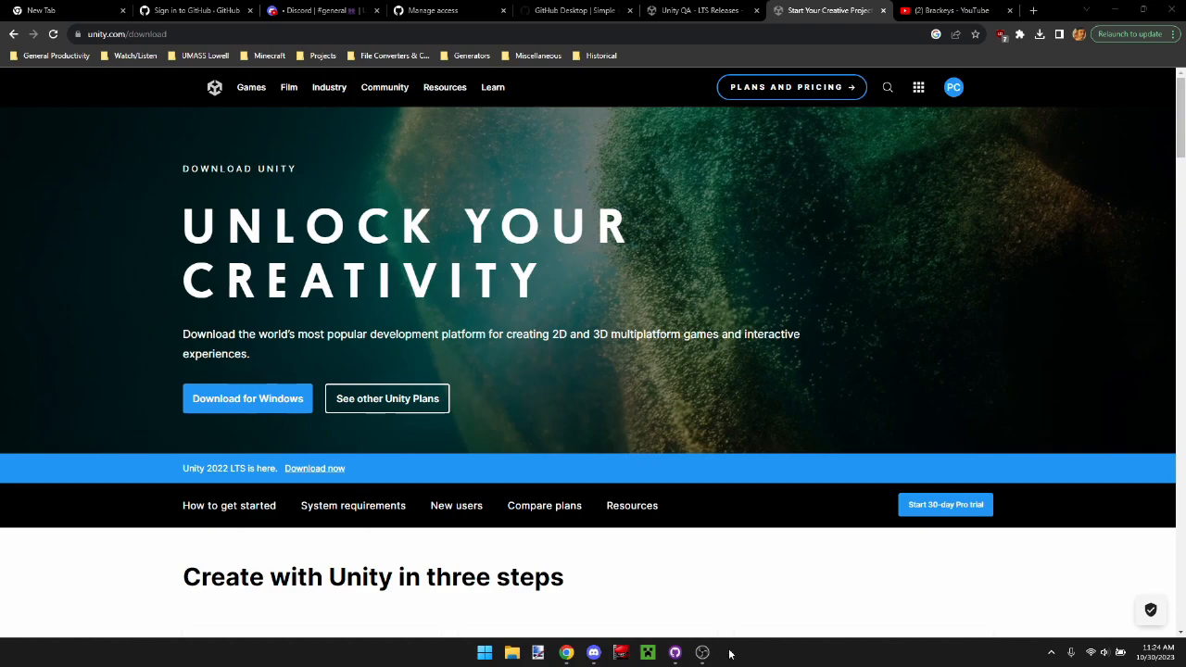
- Return to Chrome and view the UMASS GameDev programming channel on Discord and the Brackeys channel on YouTube
{"action": "left_click", "coordinate": [315, 11]}
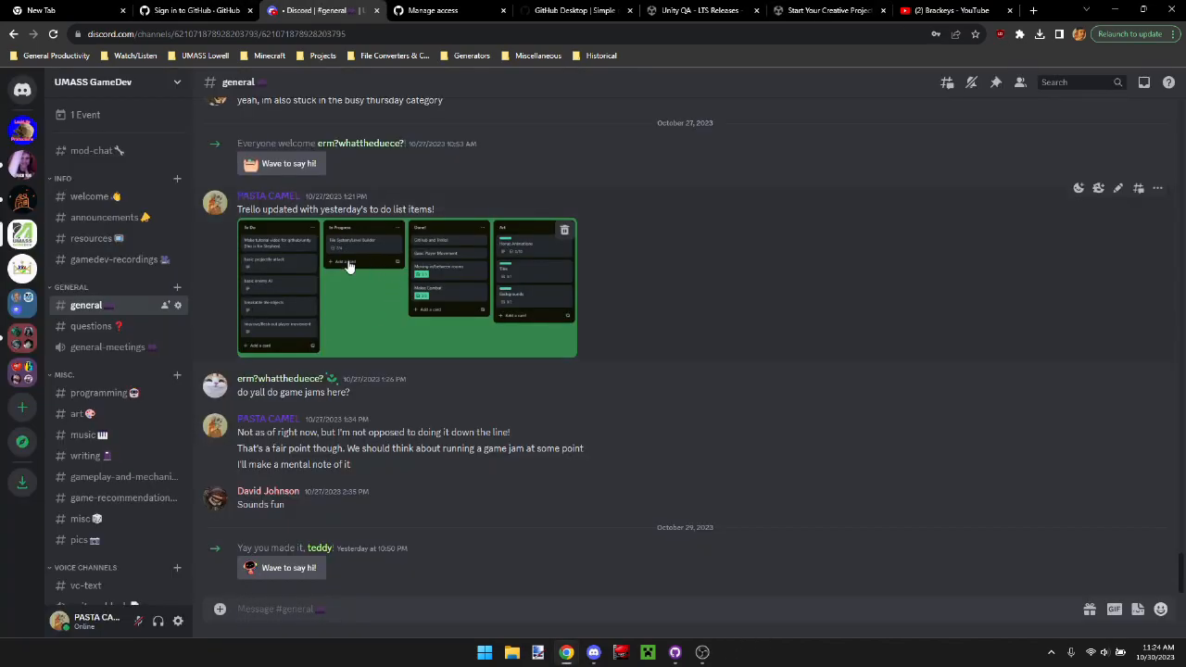
{"action": "left_click", "coordinate": [116, 399]}
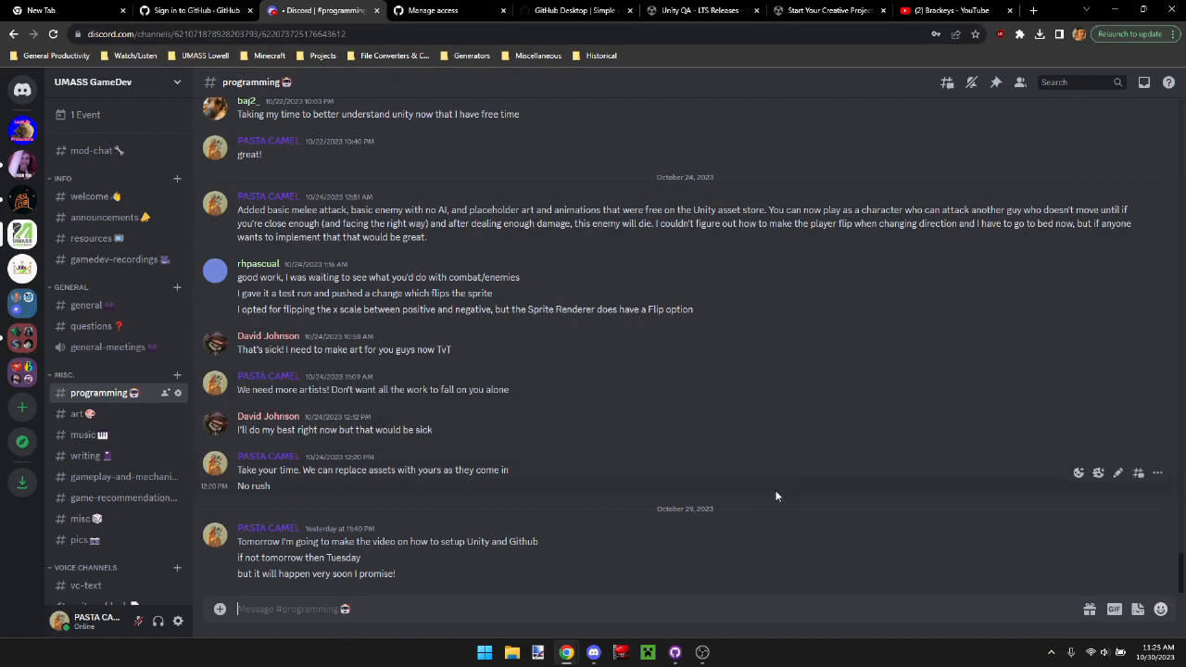
{"action": "left_click", "coordinate": [927, 11]}
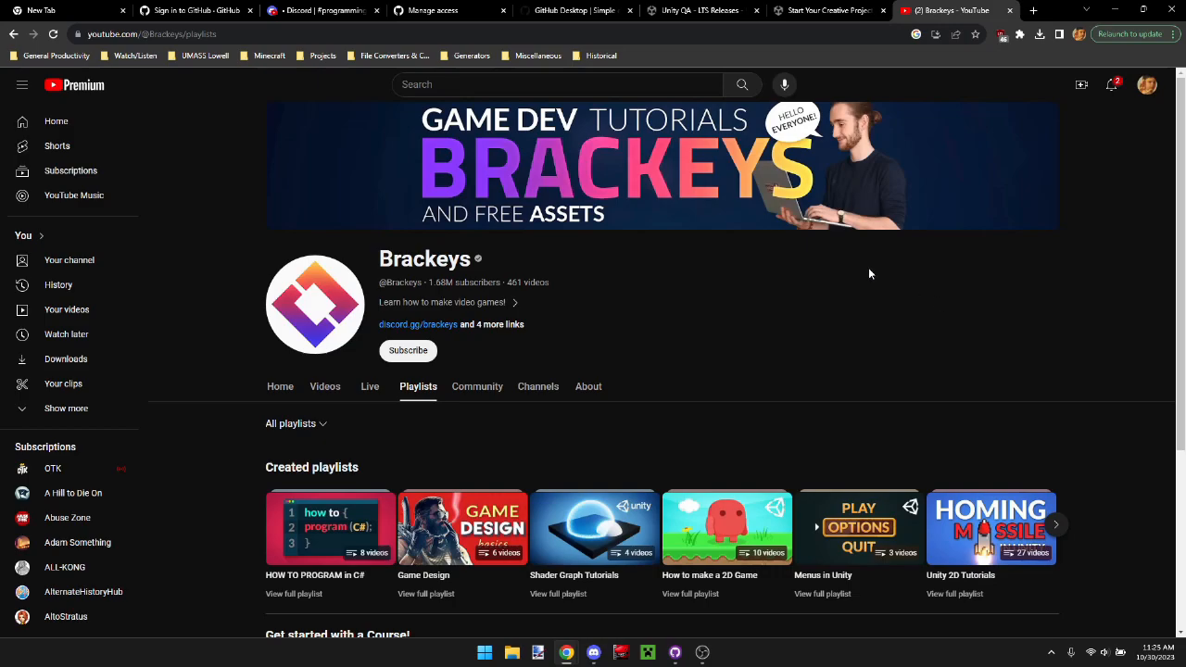
{"action": "left_click", "coordinate": [320, 10]}
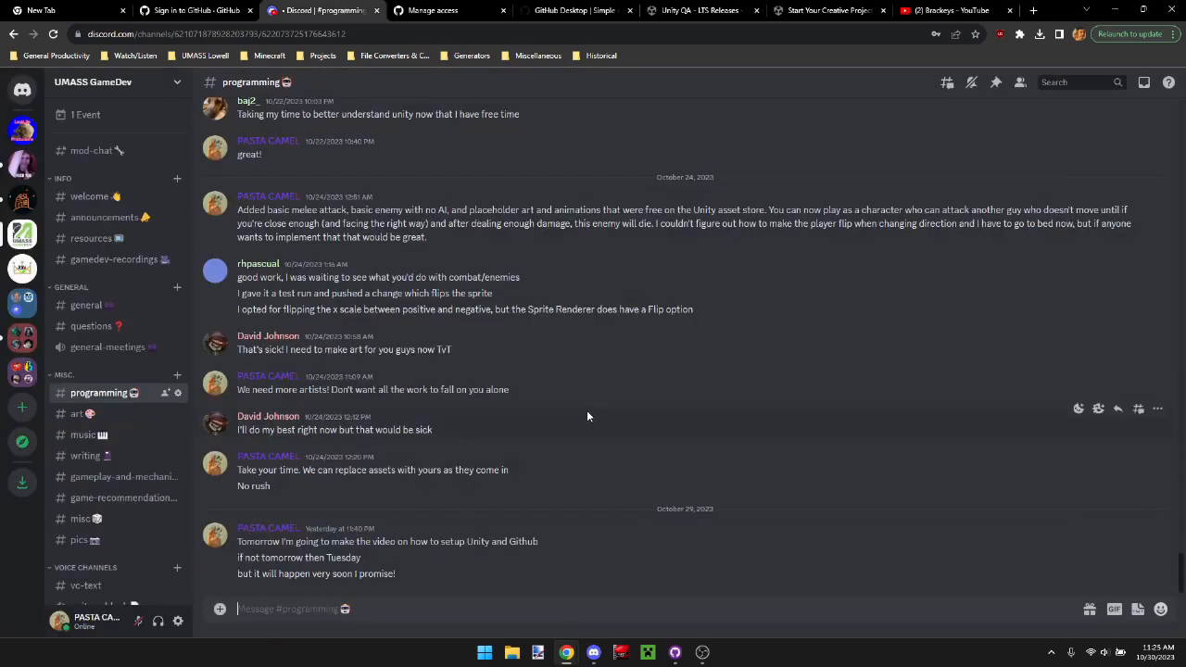